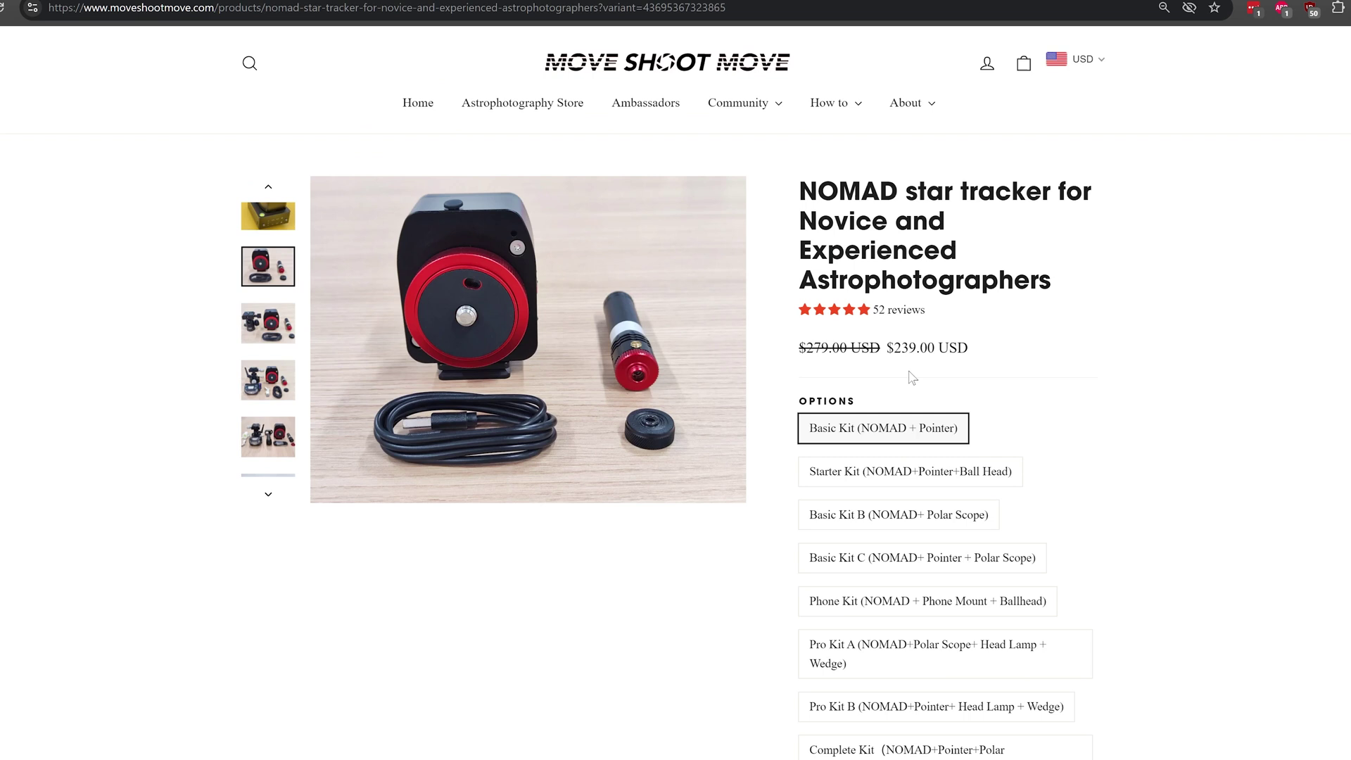
Step: Check the NOMAD Basic Kit B and Pro Kit A prices, then open the Wedge for precise polar alignment page
{"action": "scroll", "coordinate": [1096, 366], "scroll_direction": "down", "scroll_amount": 1}
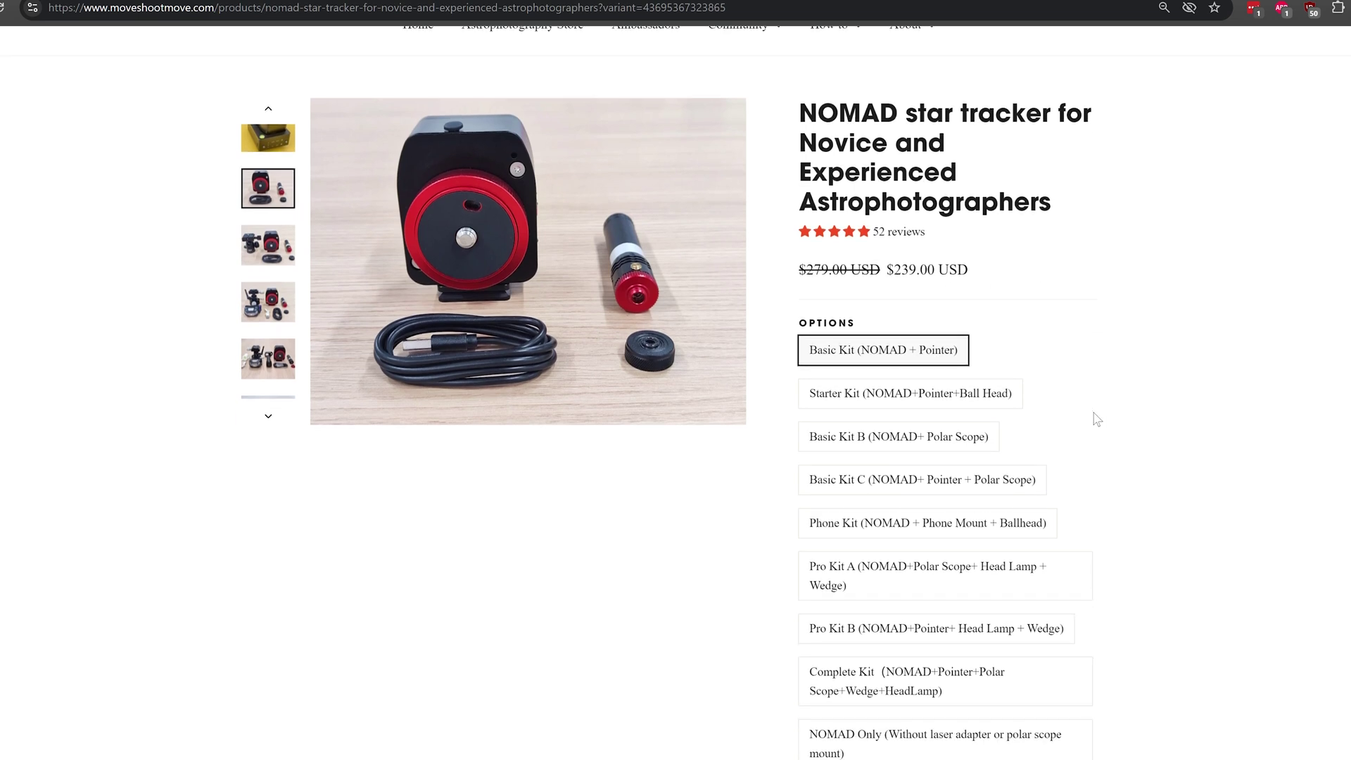
{"action": "left_click", "coordinate": [939, 438]}
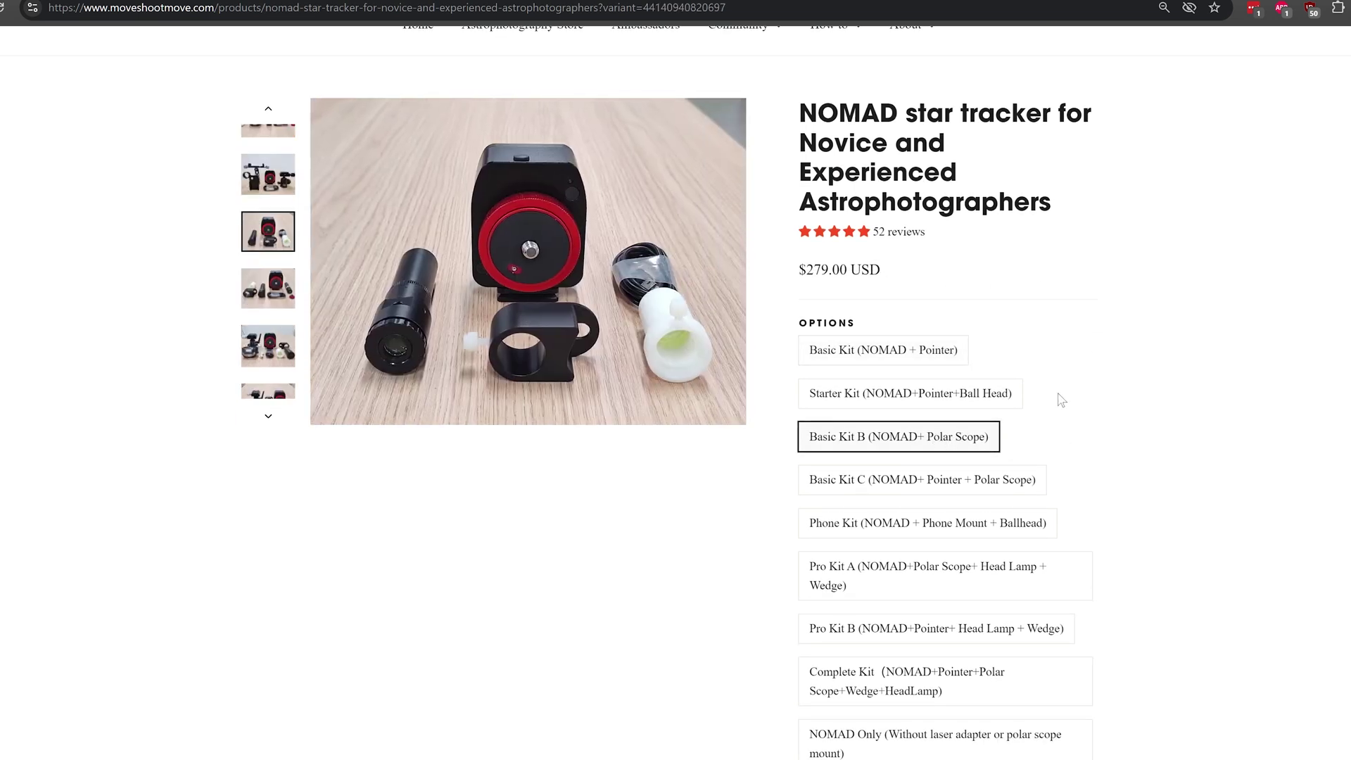
{"action": "scroll", "coordinate": [1063, 398], "scroll_direction": "up", "scroll_amount": 1}
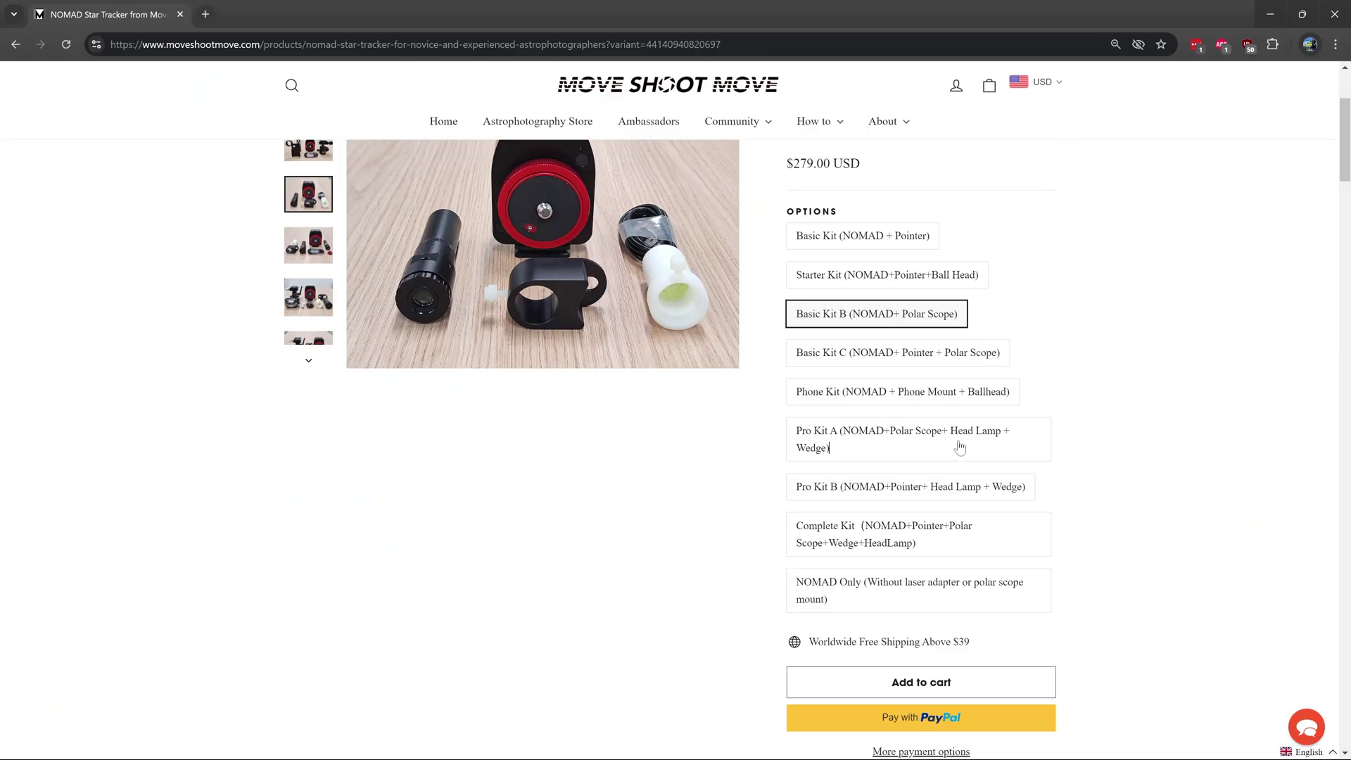
{"action": "left_click", "coordinate": [960, 448]}
{"action": "scroll", "coordinate": [1123, 377], "scroll_direction": "up", "scroll_amount": 1}
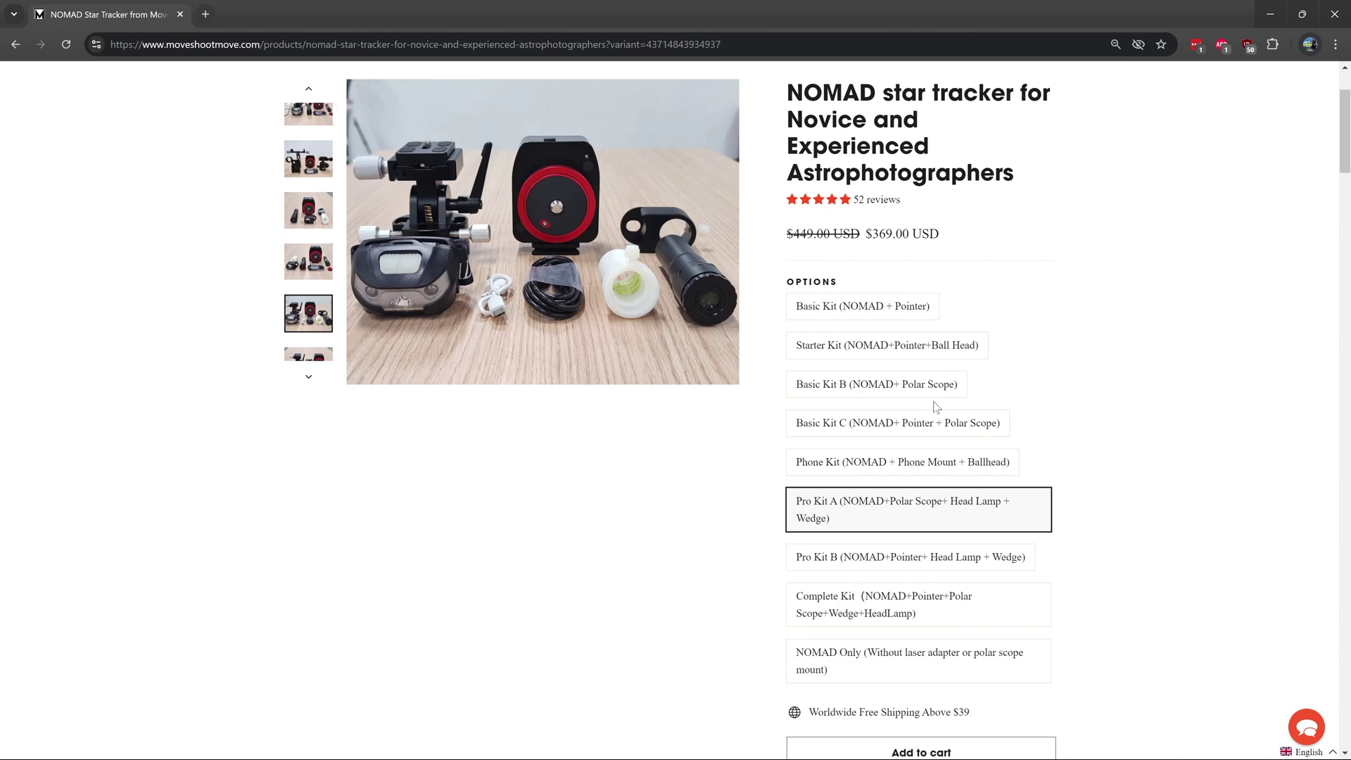
{"action": "left_click", "coordinate": [531, 307]}
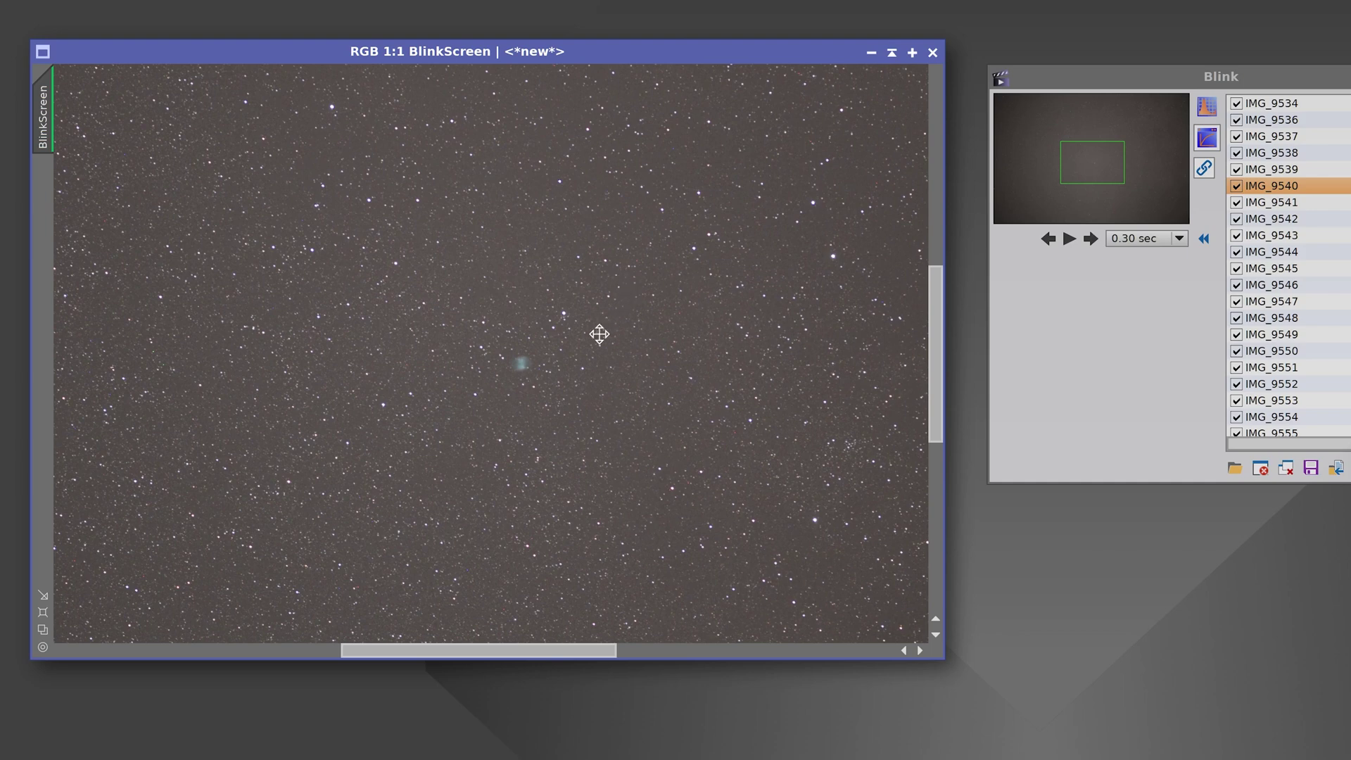
Step: Zoom the BlinkScreen to 2:1 on the nebula's star field and move the Blink panel lower-left
{"action": "left_click_drag", "start_coordinate": [632, 417], "coordinate": [662, 414]}
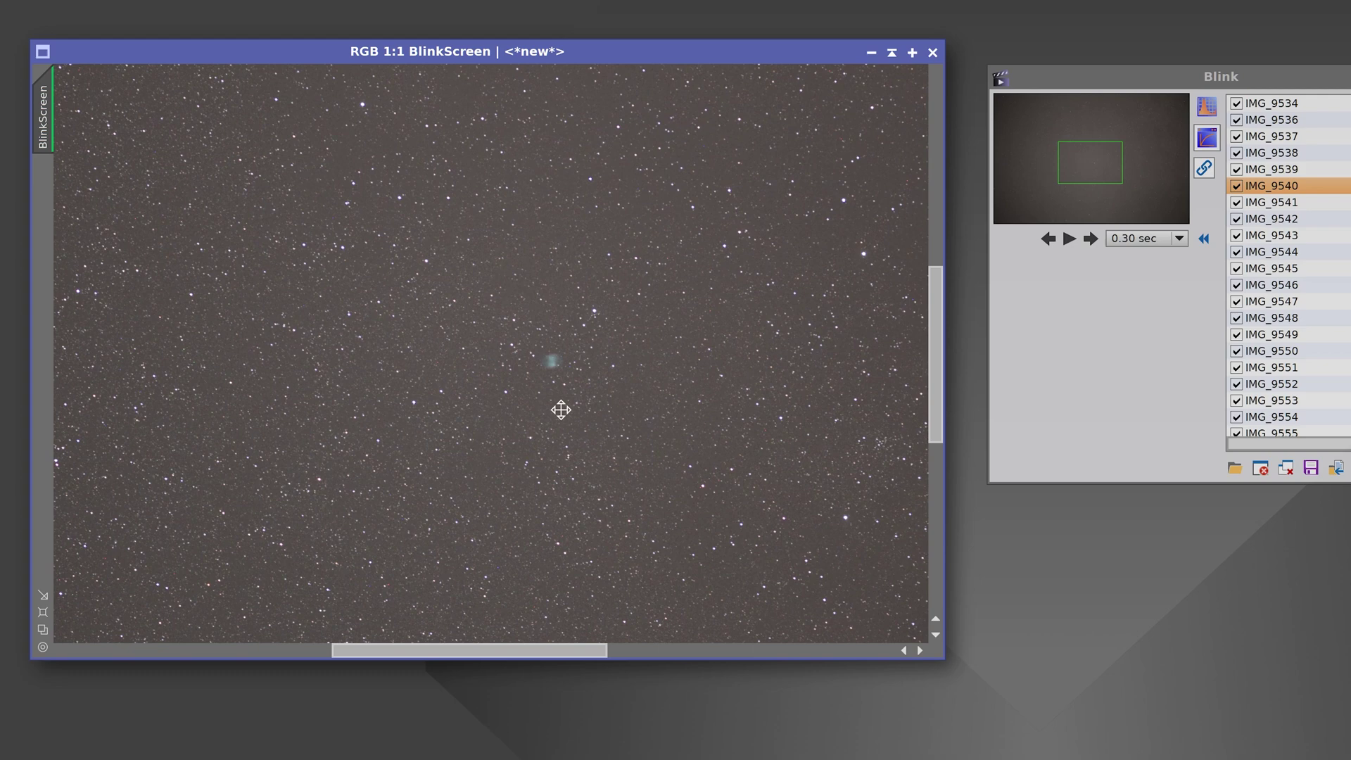
{"action": "mouse_move", "coordinate": [561, 410]}
{"action": "left_mouse_down"}
{"action": "mouse_move", "coordinate": [582, 404]}
{"action": "mouse_move", "coordinate": [554, 408]}
{"action": "left_mouse_up"}
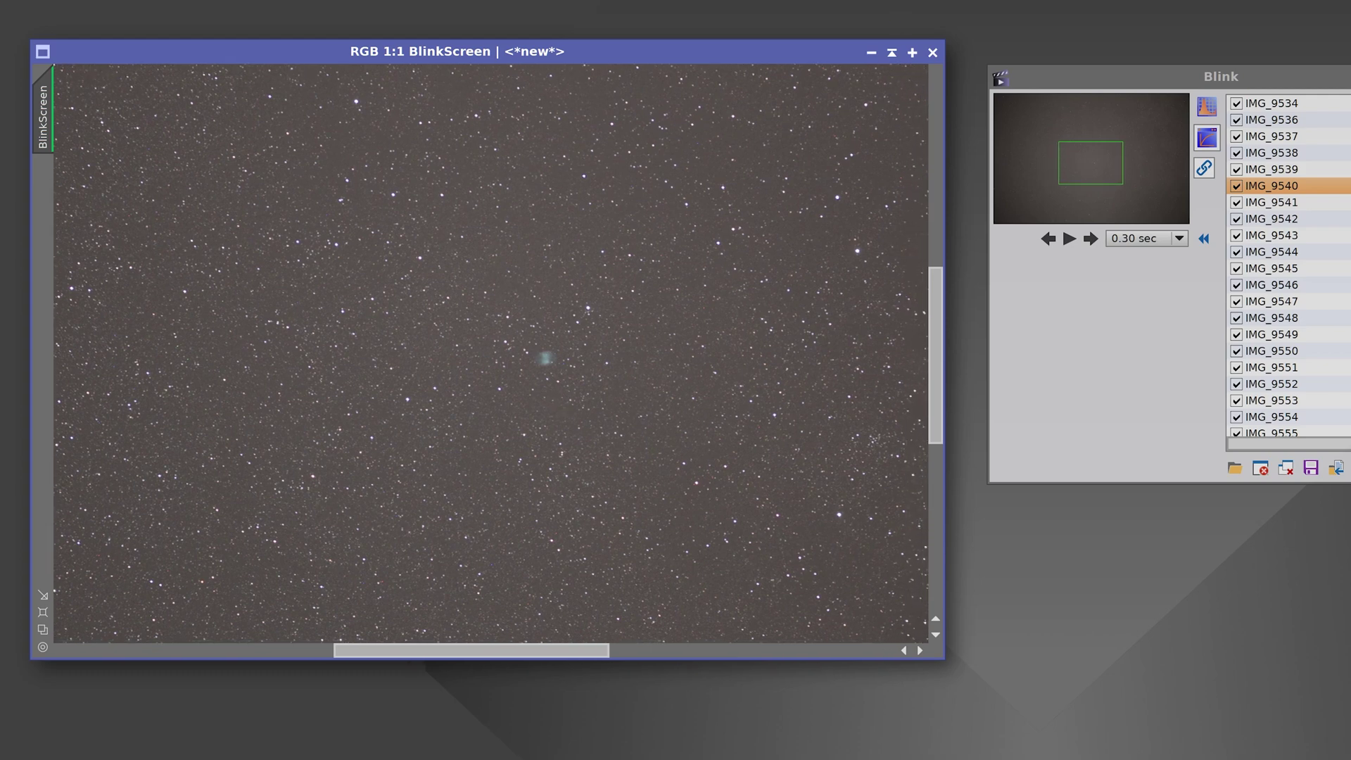
{"action": "key", "text": "ctrl+plus"}
{"action": "left_click_drag", "start_coordinate": [533, 539], "coordinate": [484, 537]}
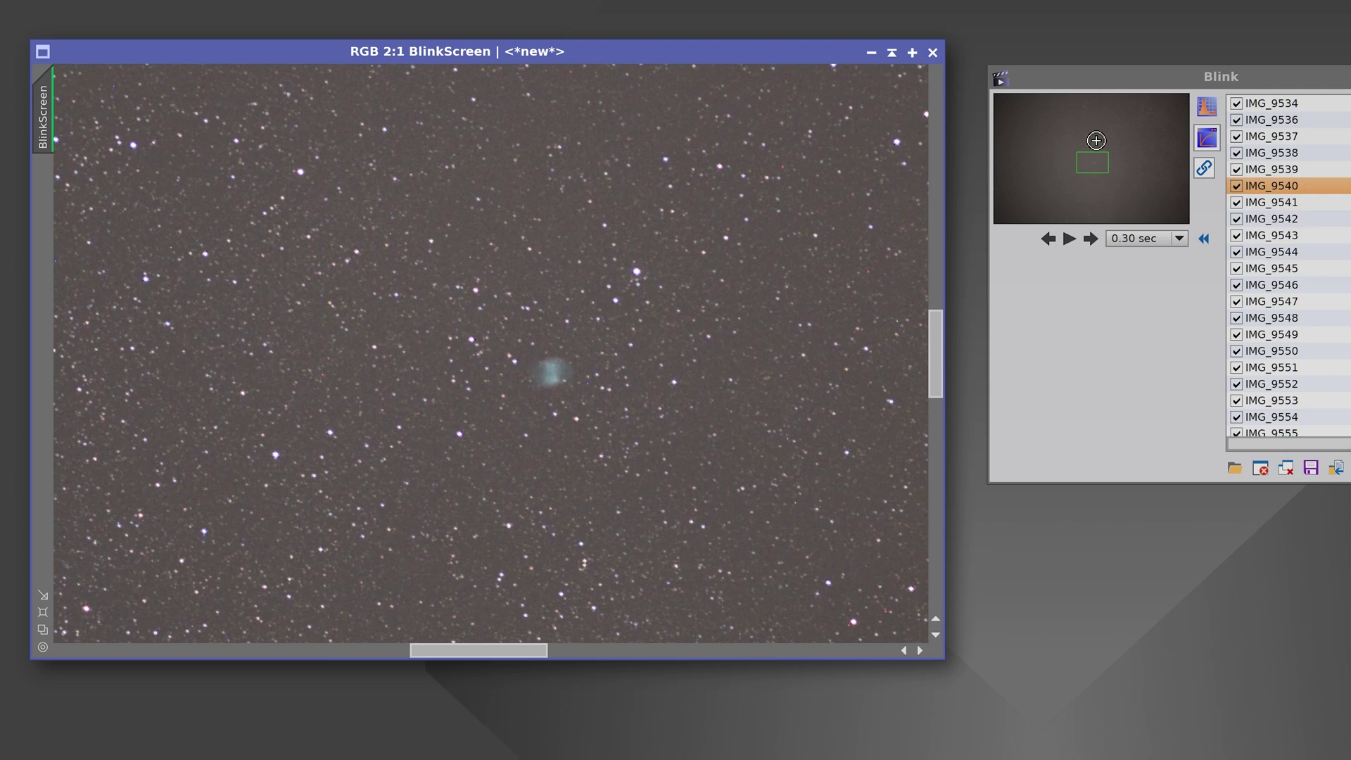
{"action": "left_click_drag", "start_coordinate": [1122, 76], "coordinate": [1078, 132]}
Step: Step through the subframes one by one, then stop playback at IMG_9608
{"action": "left_click", "coordinate": [1047, 295]}
{"action": "left_click", "coordinate": [1046, 294]}
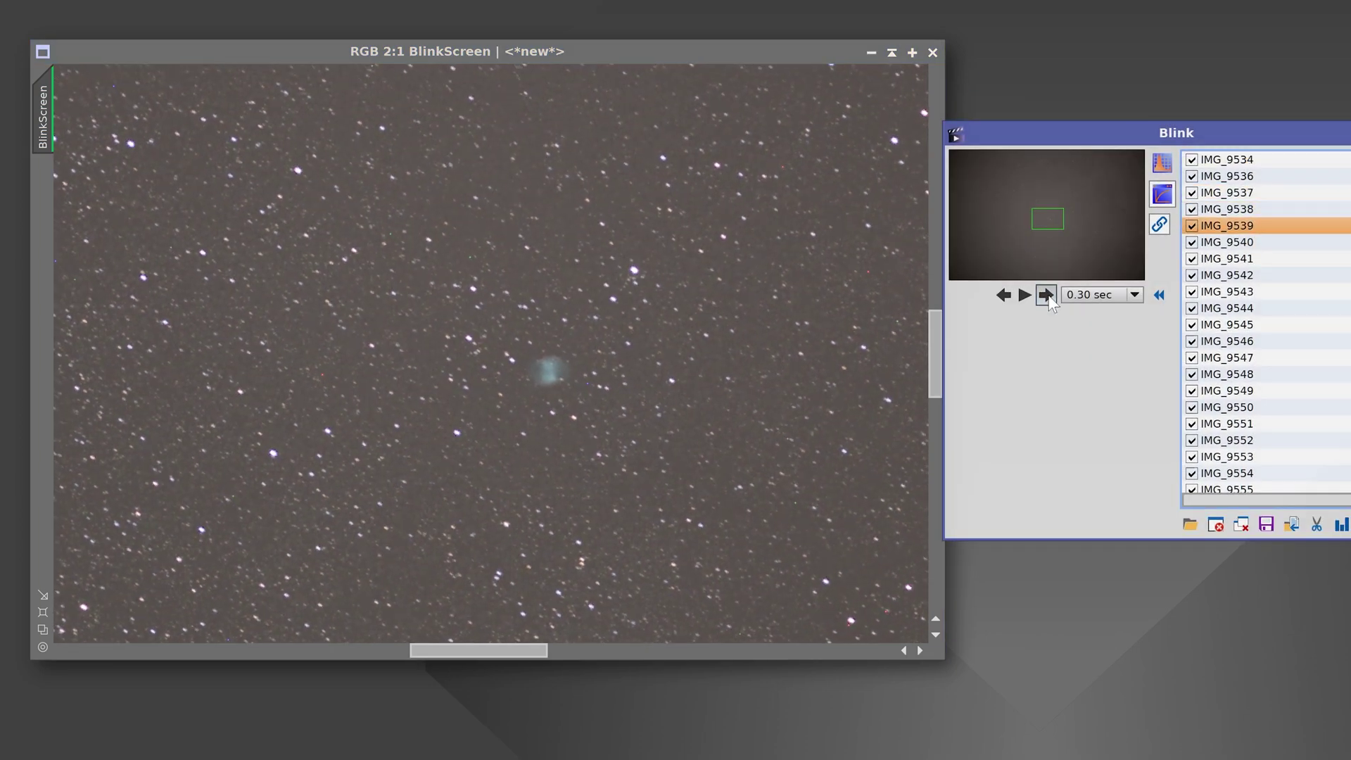
{"action": "left_click", "coordinate": [1046, 294]}
{"action": "left_click", "coordinate": [1046, 294]}
{"action": "left_click", "coordinate": [1046, 294]}
{"action": "left_click", "coordinate": [1046, 295]}
{"action": "left_click", "coordinate": [1046, 294]}
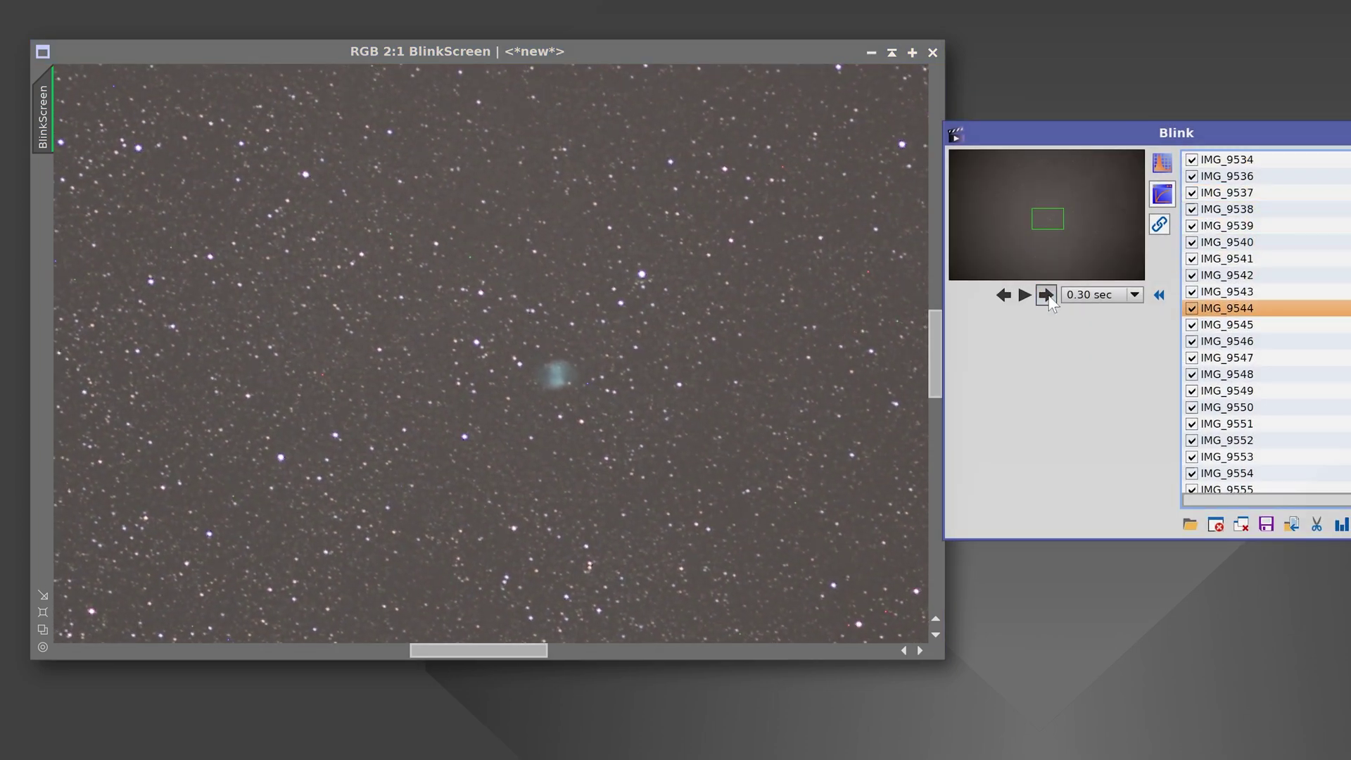
{"action": "left_click", "coordinate": [1047, 294]}
{"action": "left_click", "coordinate": [1047, 294]}
{"action": "left_click", "coordinate": [1047, 294]}
{"action": "left_click", "coordinate": [1047, 294]}
{"action": "left_click", "coordinate": [1047, 294]}
{"action": "left_click", "coordinate": [1046, 294]}
{"action": "left_click", "coordinate": [1046, 294]}
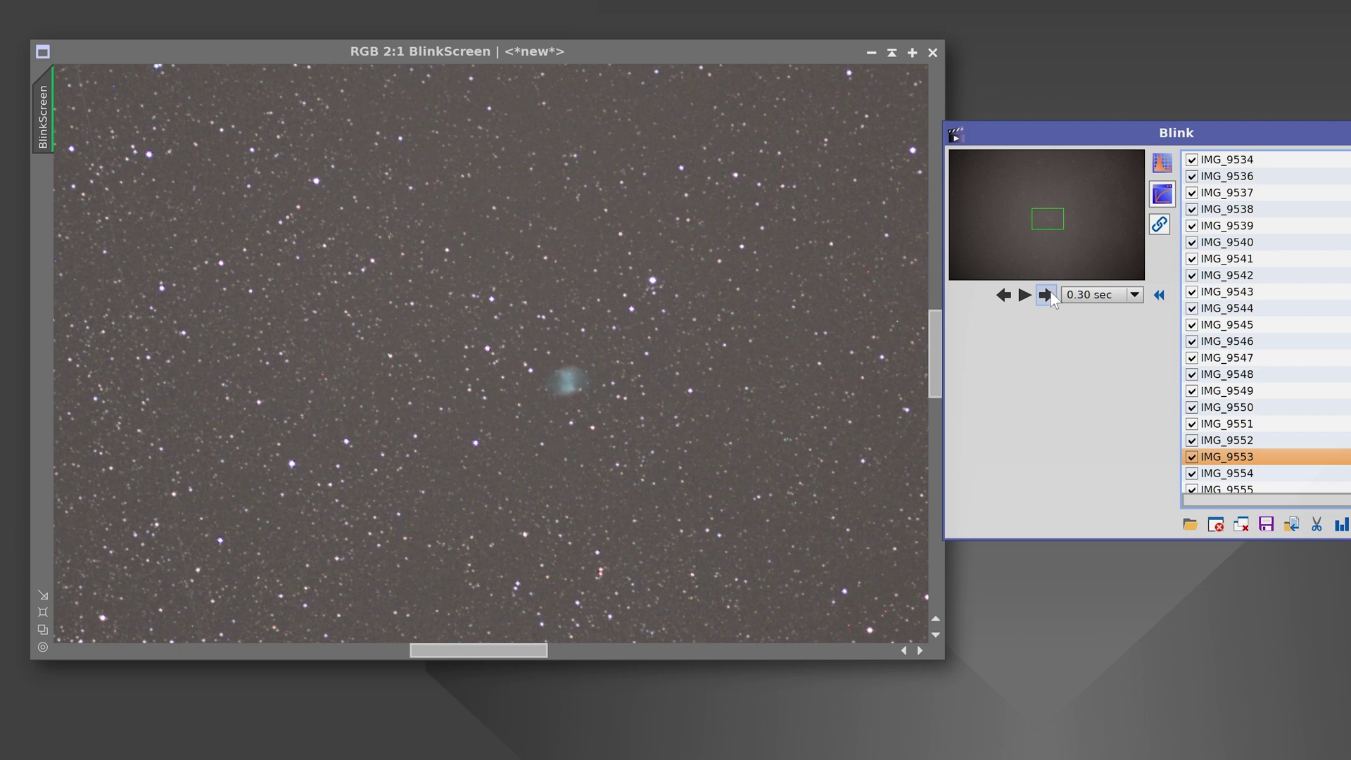
{"action": "left_click", "coordinate": [1047, 294]}
{"action": "left_click", "coordinate": [1047, 294]}
{"action": "left_click", "coordinate": [1047, 294]}
{"action": "left_click", "coordinate": [1047, 295]}
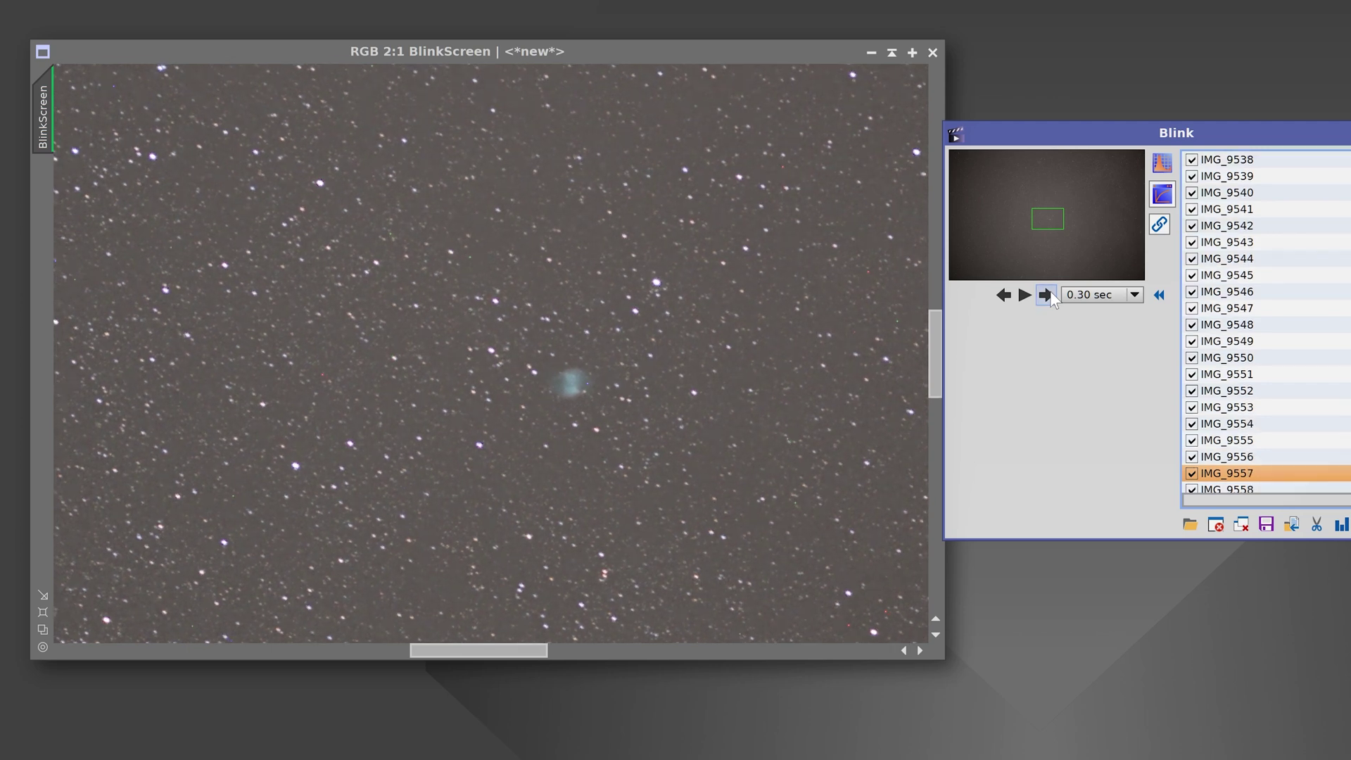
{"action": "left_click", "coordinate": [1046, 295]}
{"action": "left_click", "coordinate": [1047, 294]}
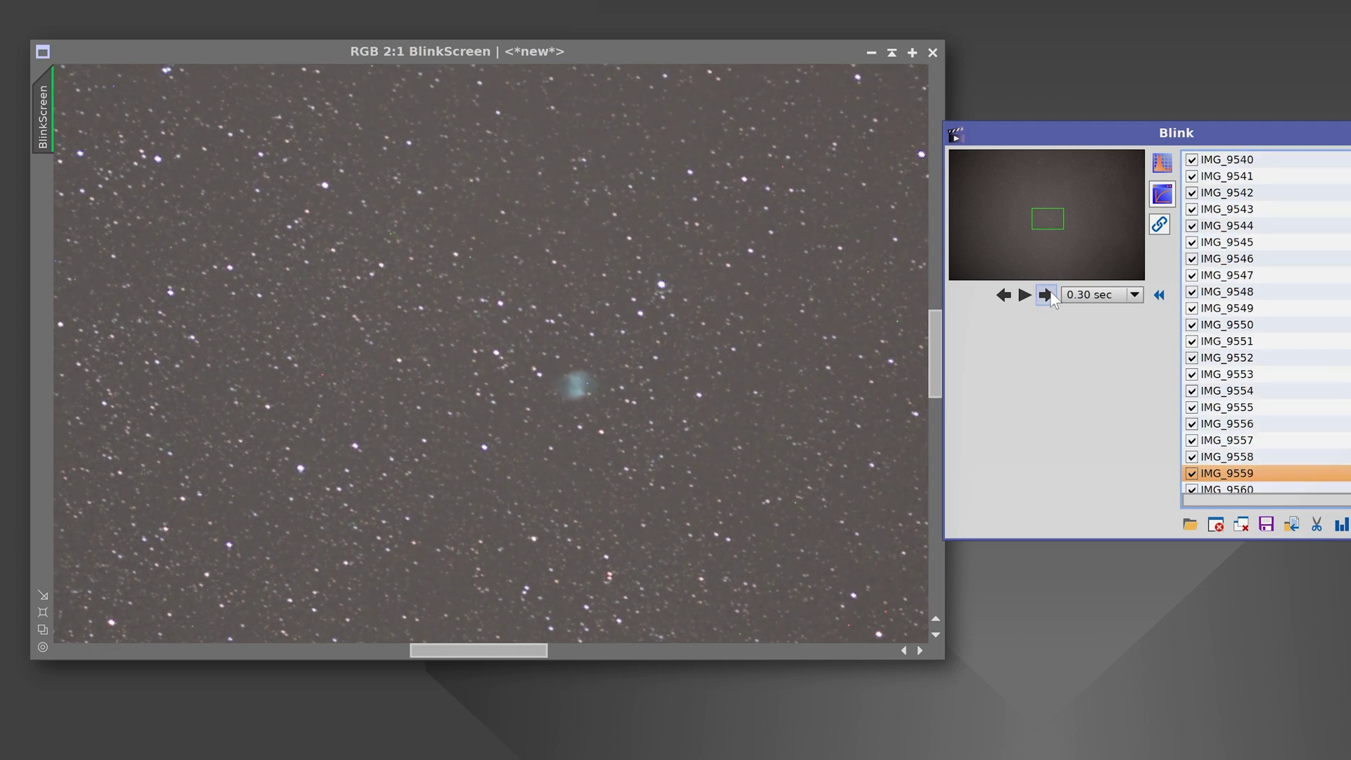
{"action": "left_click", "coordinate": [1051, 293]}
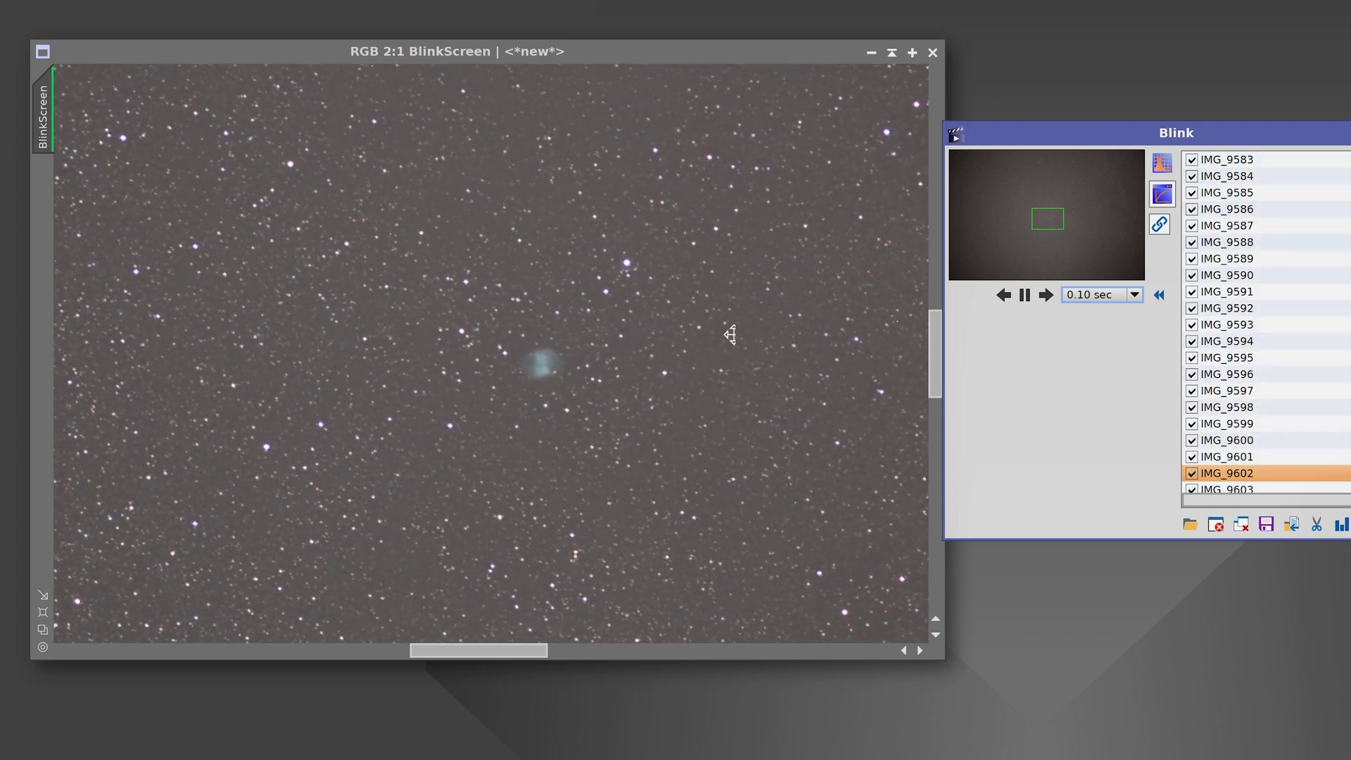
{"action": "left_click", "coordinate": [1032, 297]}
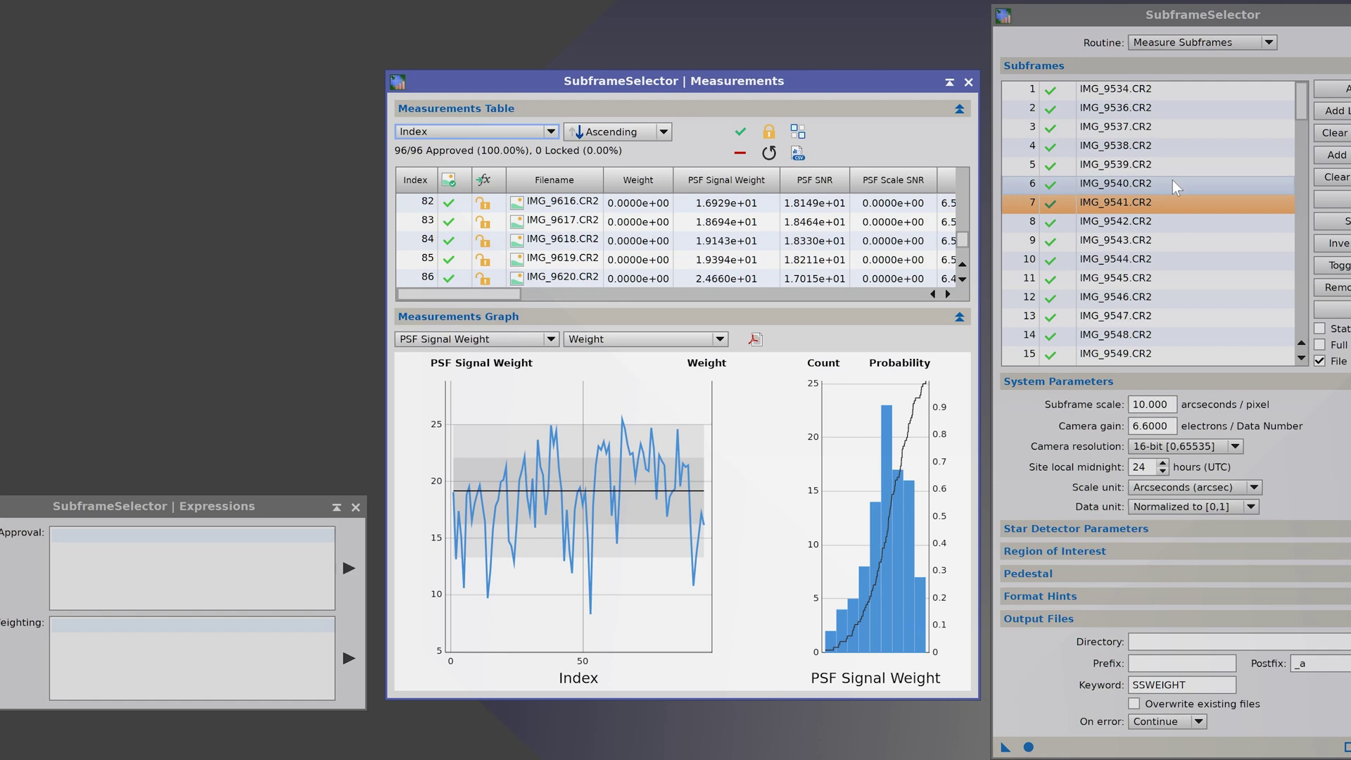
Step: Sort the Measurements Table by Eccentricity ascending and select the top frame, IMG_9620 (0.5460)
{"action": "mouse_move", "coordinate": [1300, 116]}
{"action": "left_mouse_down"}
{"action": "mouse_move", "coordinate": [1317, 329]}
{"action": "mouse_move", "coordinate": [1302, 99]}
{"action": "left_mouse_up"}
{"action": "left_click_drag", "start_coordinate": [665, 81], "coordinate": [684, 91]}
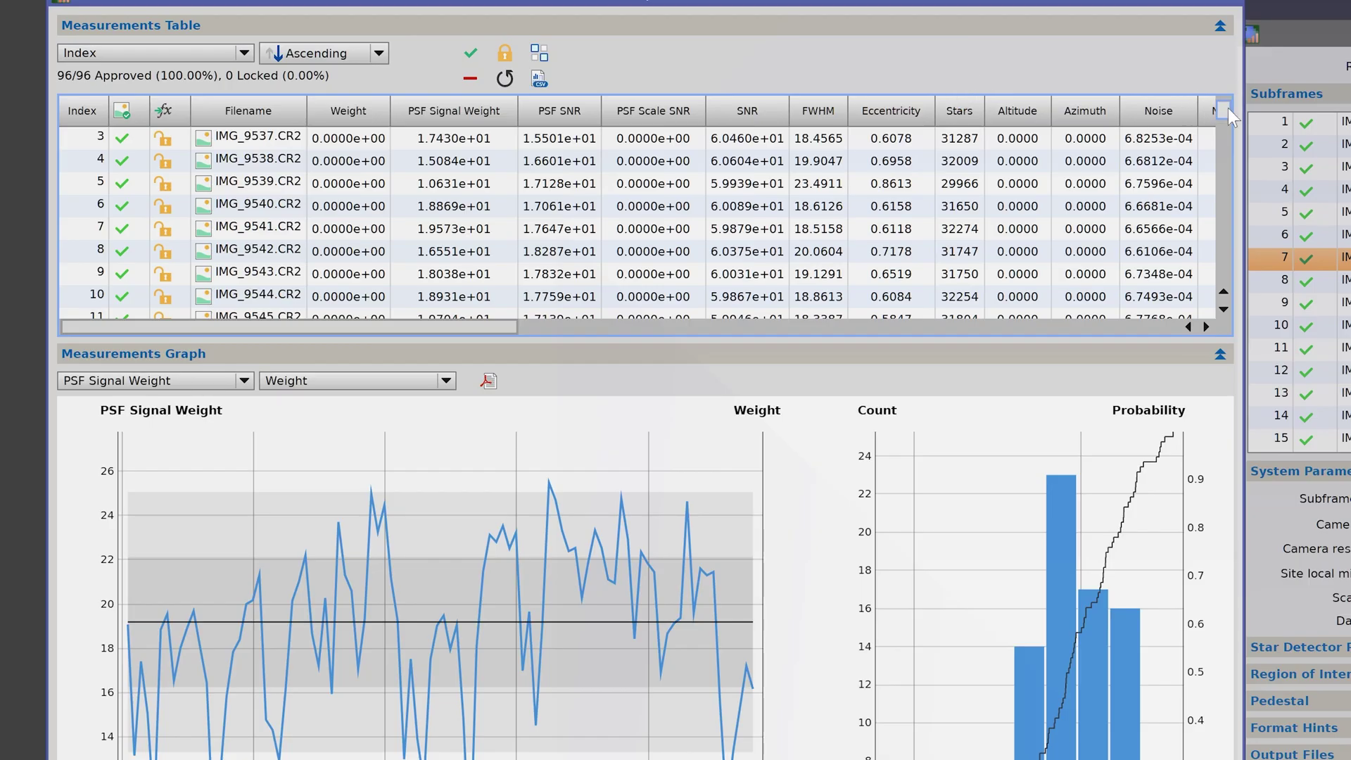
{"action": "scroll", "coordinate": [1227, 108], "scroll_direction": "up", "scroll_amount": 1}
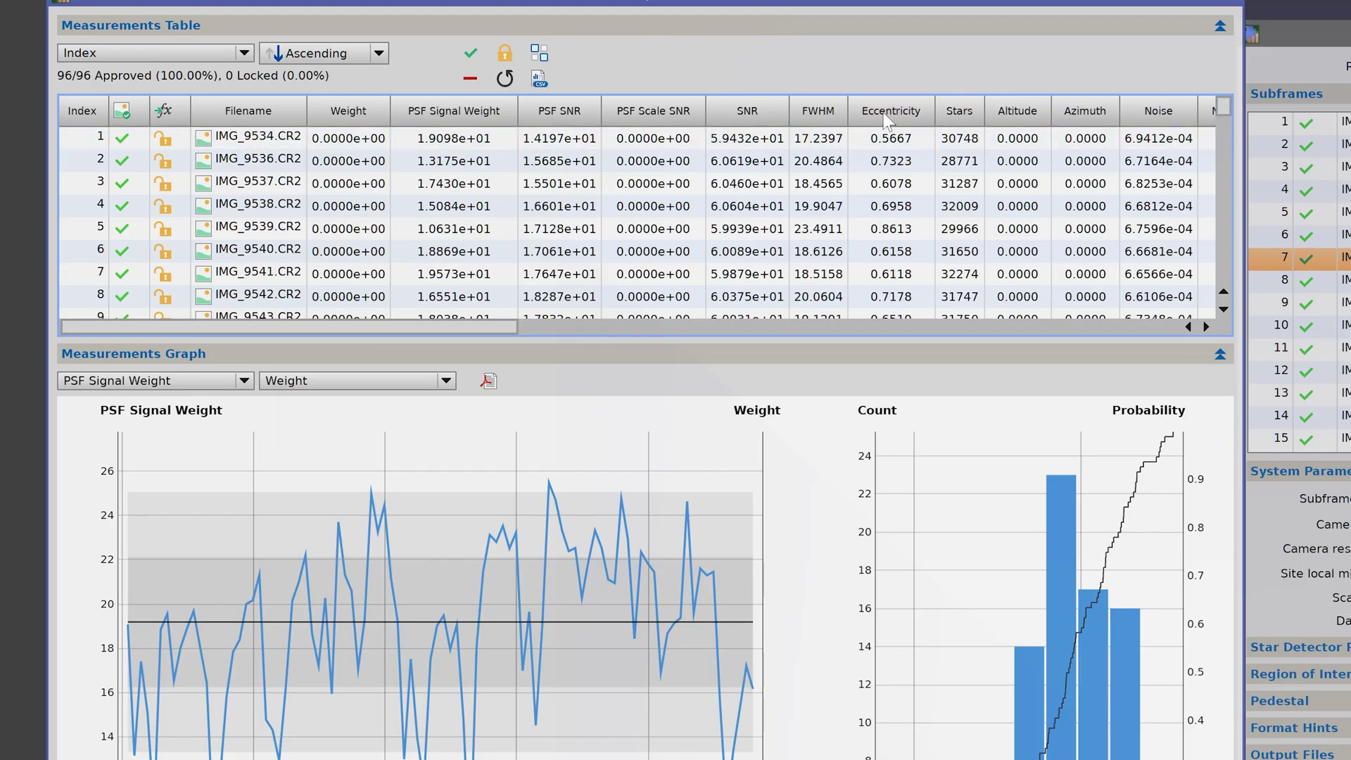
{"action": "left_click", "coordinate": [80, 60]}
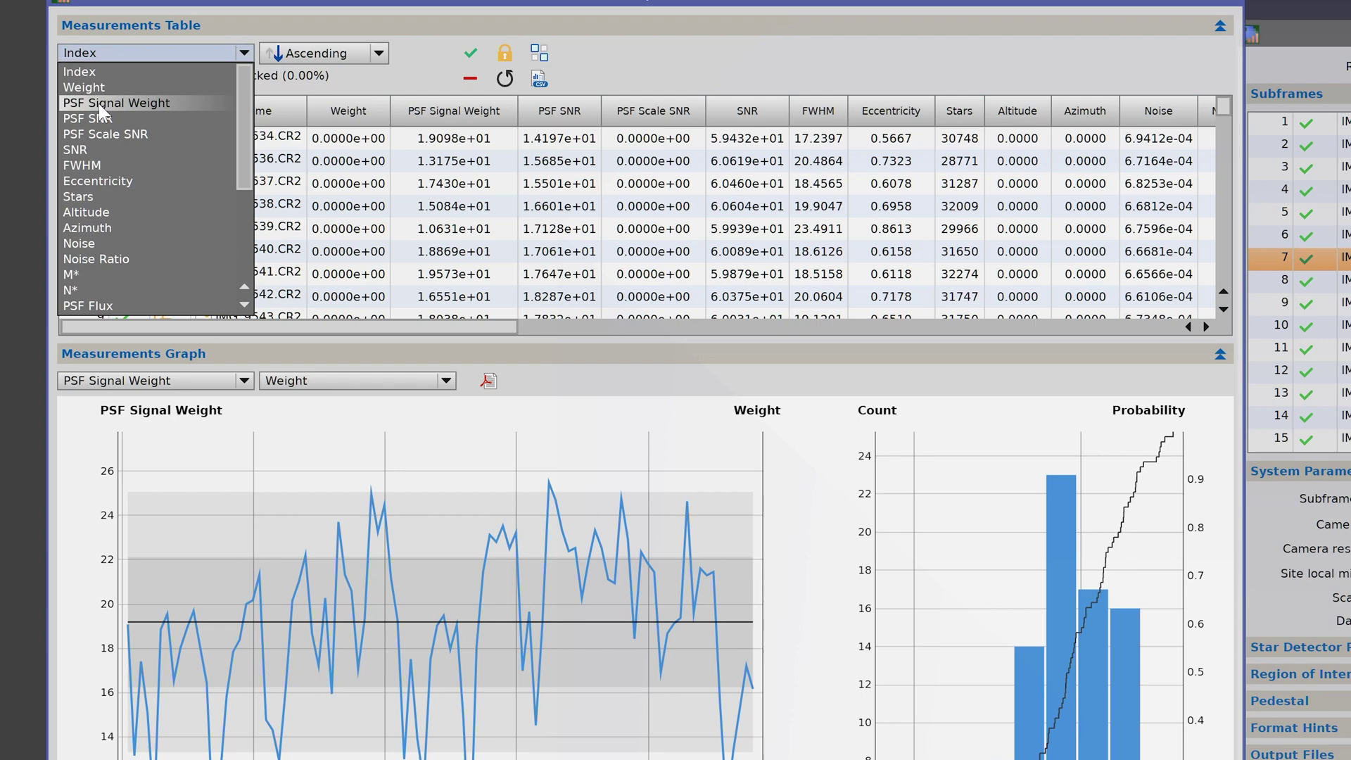
{"action": "left_click", "coordinate": [106, 175]}
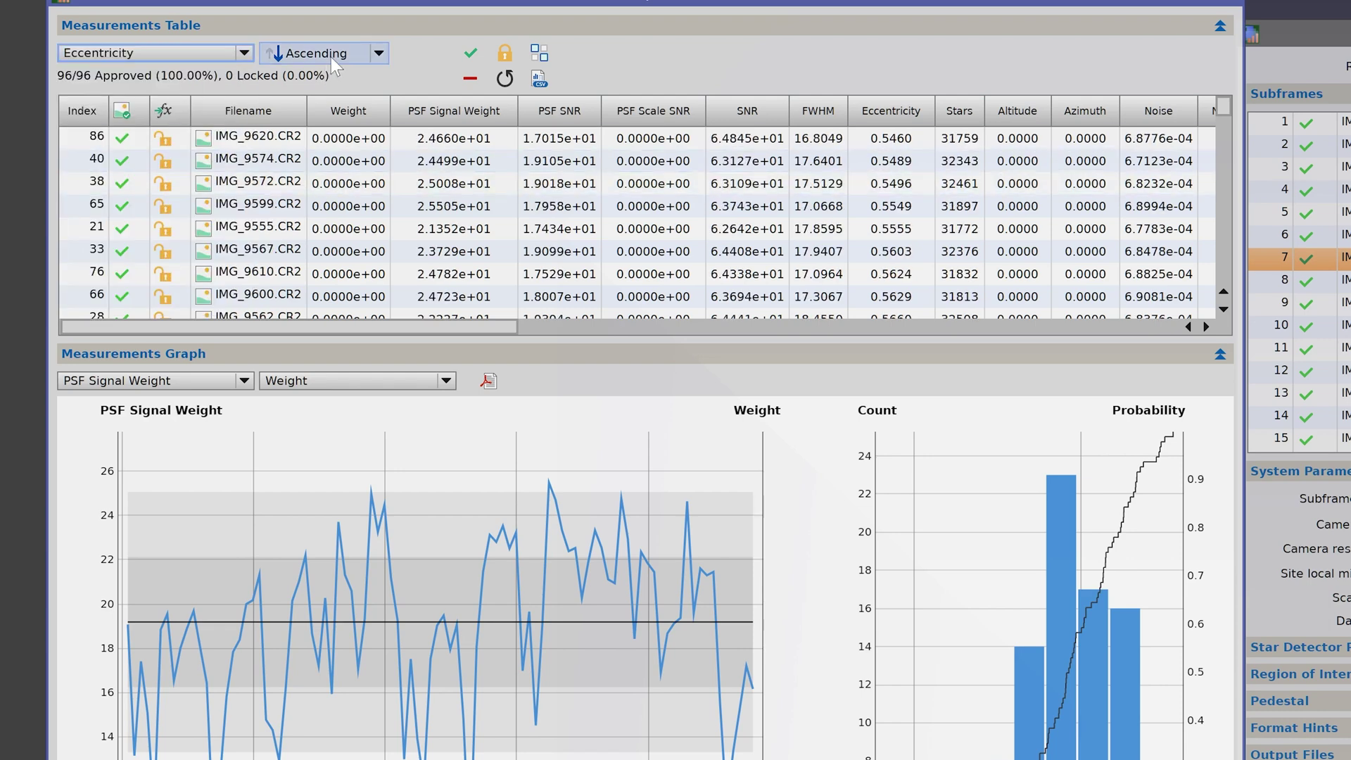
{"action": "left_click", "coordinate": [1228, 111]}
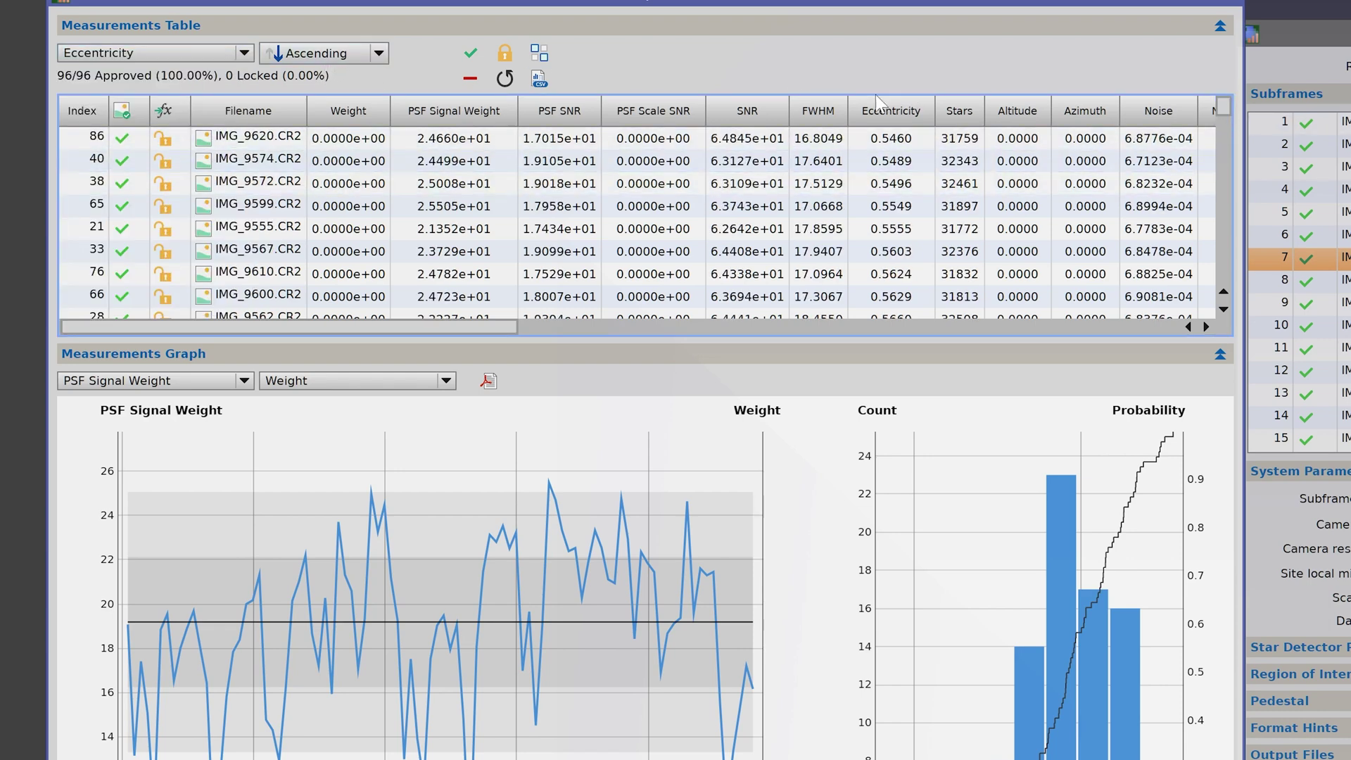
{"action": "left_click", "coordinate": [879, 141]}
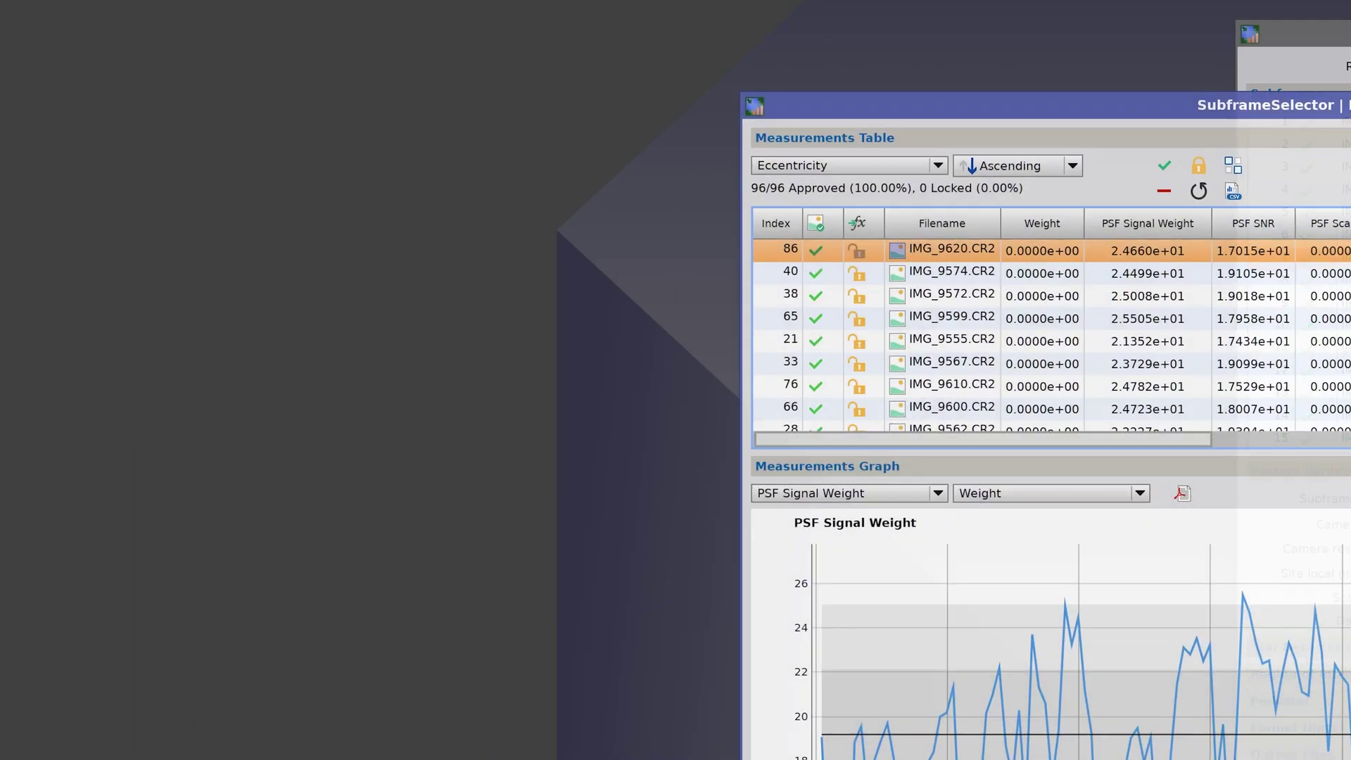
Step: Open IMG_9620 and view it at 1:1, then zoom in closer on the nebula
{"action": "double_click", "coordinate": [955, 250]}
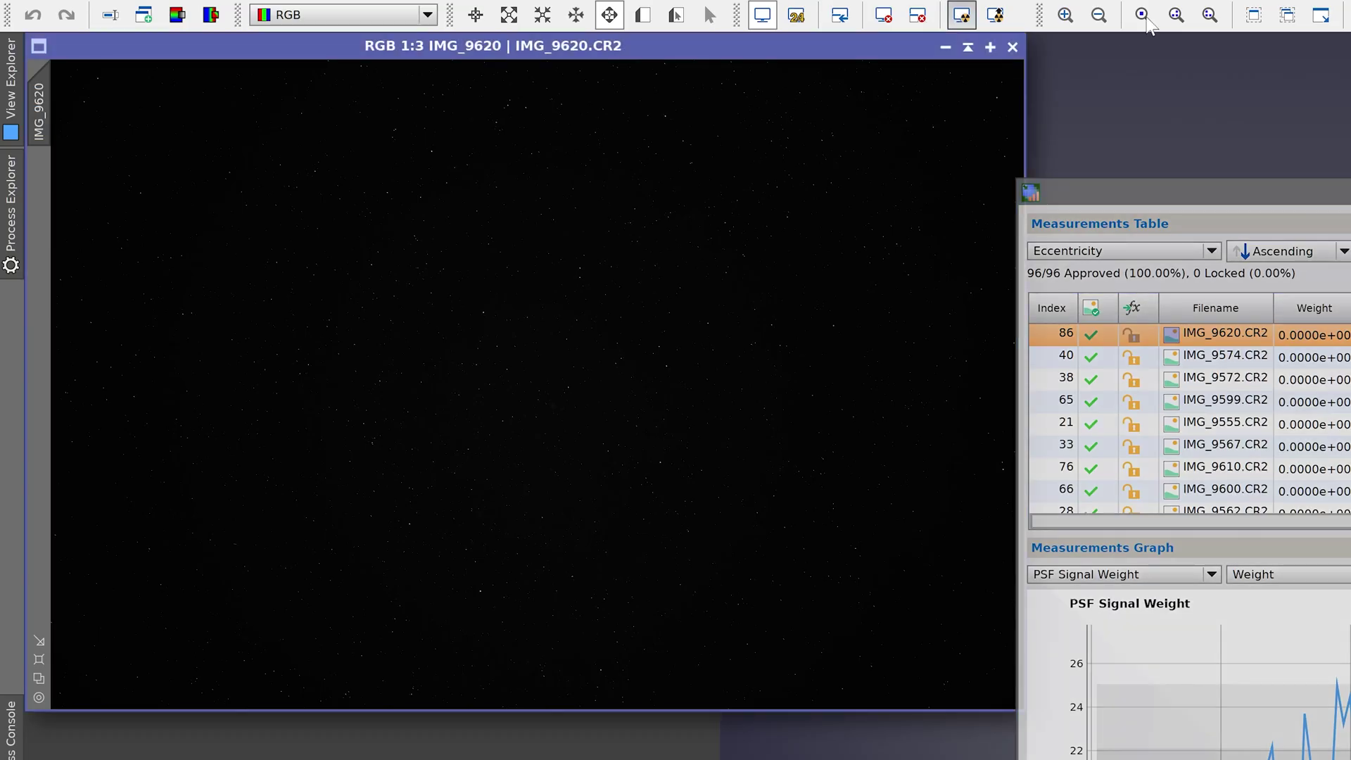
{"action": "left_click", "coordinate": [1143, 15]}
{"action": "left_click_drag", "start_coordinate": [597, 449], "coordinate": [592, 422]}
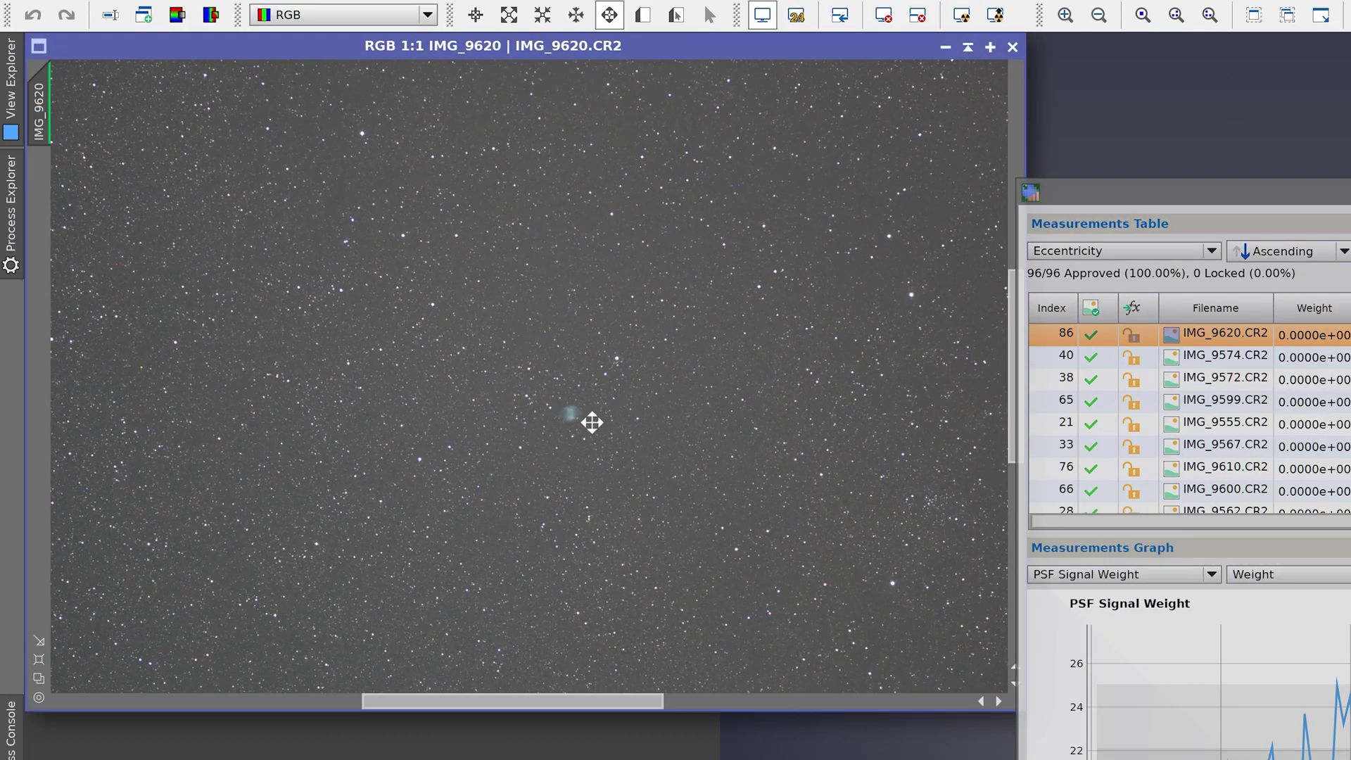
{"action": "left_click", "coordinate": [1210, 15]}
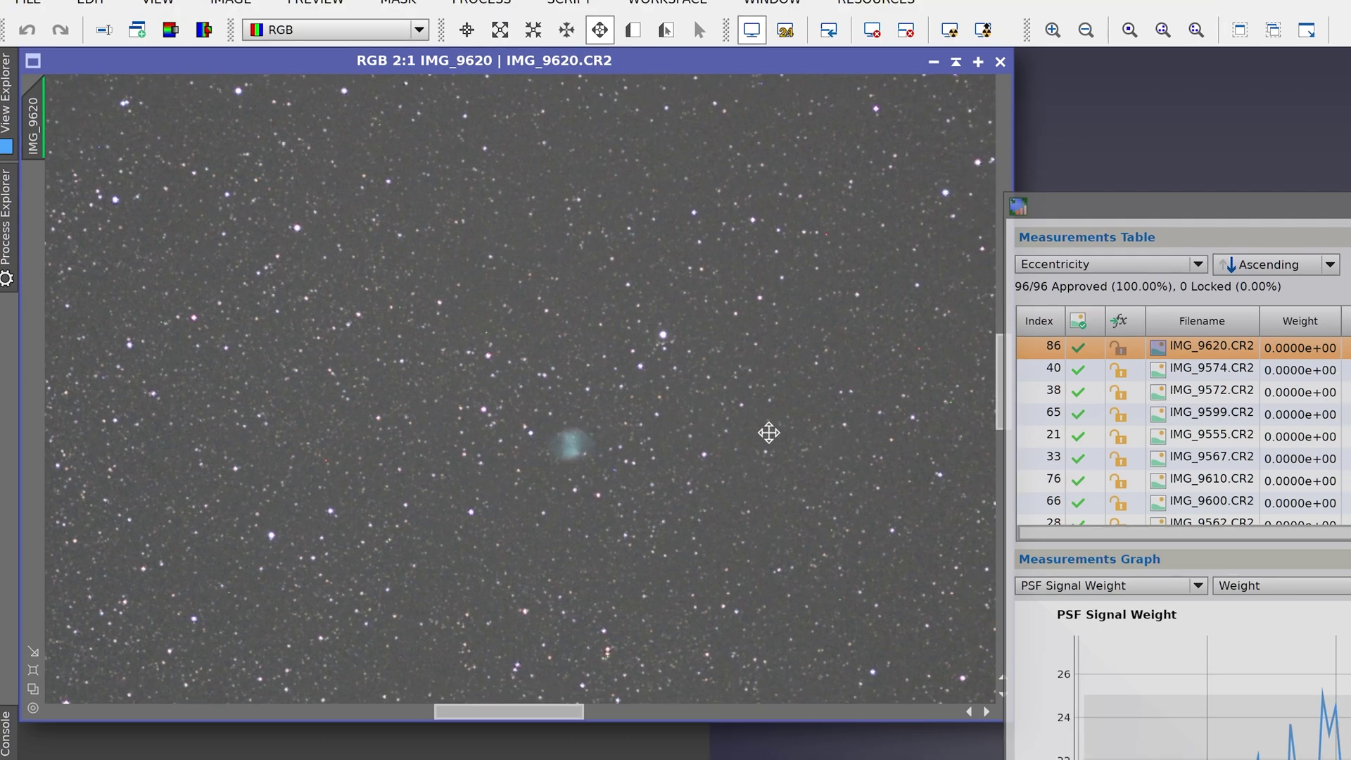
Step: Move the Measurements window beside the image and open the worst-ranked frame IMG_9587 (0.9218)
{"action": "left_click_drag", "start_coordinate": [1126, 206], "coordinate": [837, 183]}
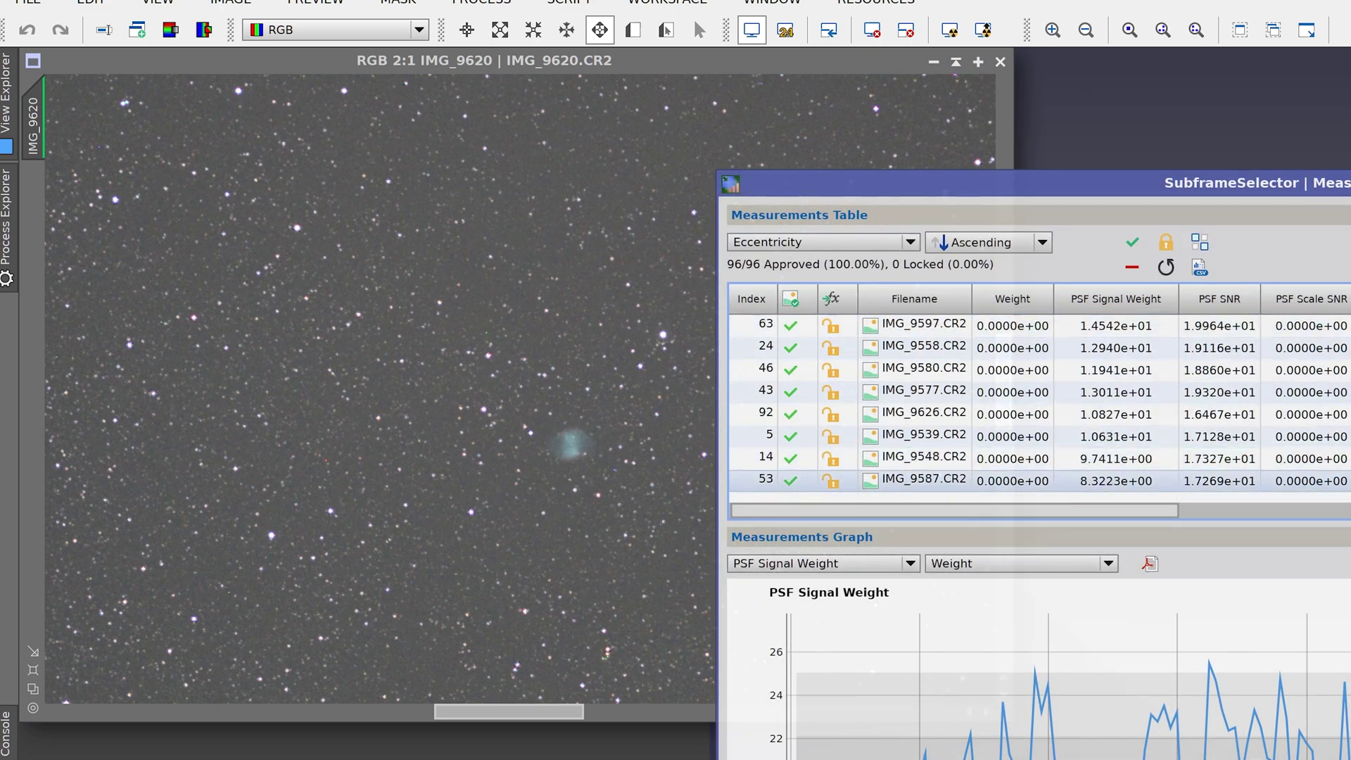
{"action": "left_click", "coordinate": [913, 482]}
{"action": "double_click", "coordinate": [913, 482]}
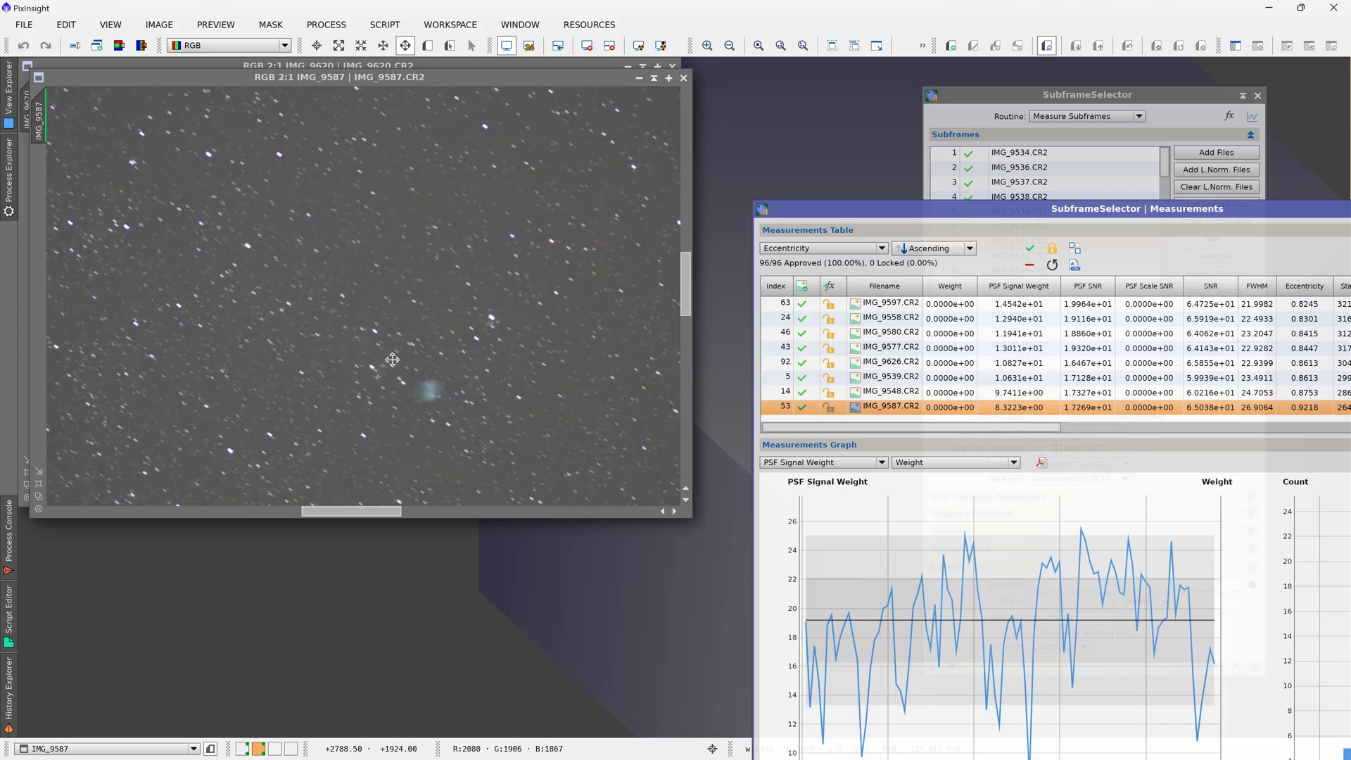
Step: Close IMG_9587 and slide the Measurements window left to reveal more columns
{"action": "left_click_drag", "start_coordinate": [392, 359], "coordinate": [368, 310]}
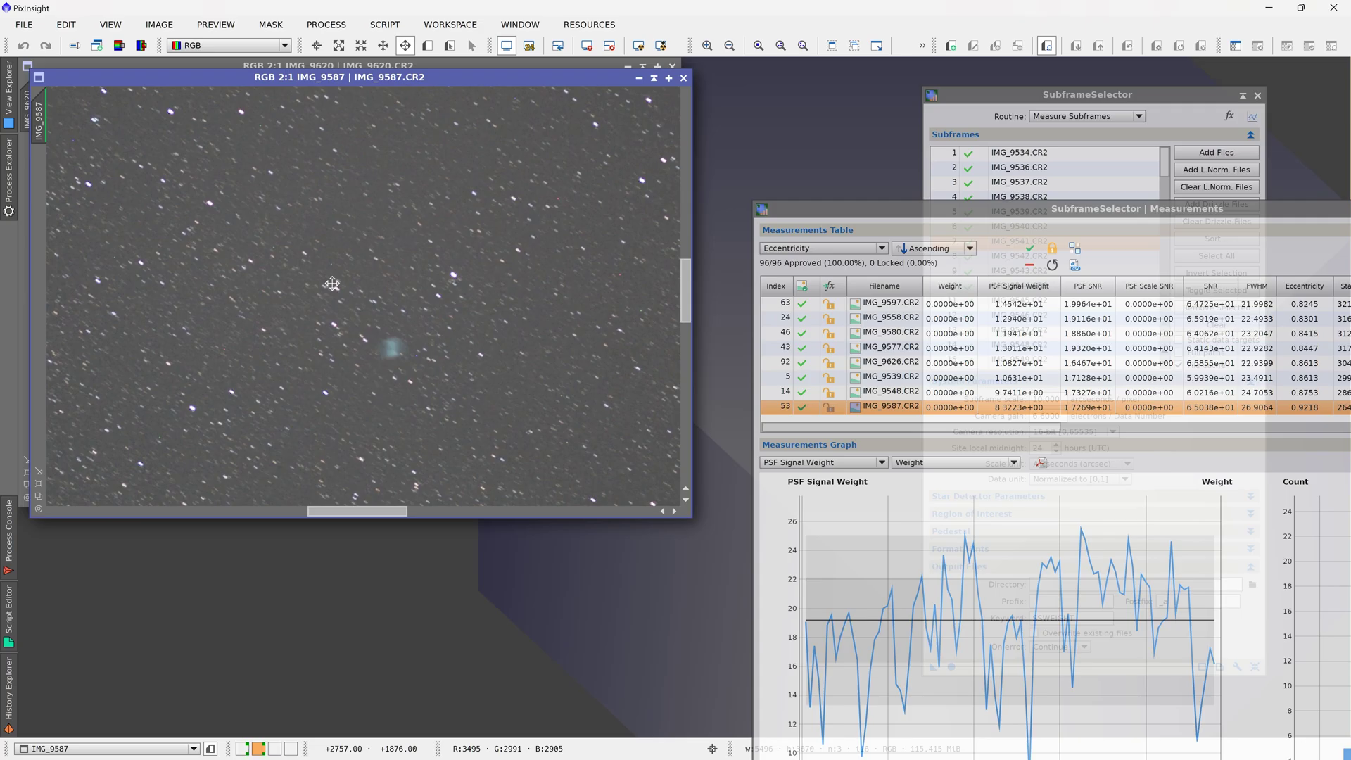
{"action": "key", "text": "ctrl+w"}
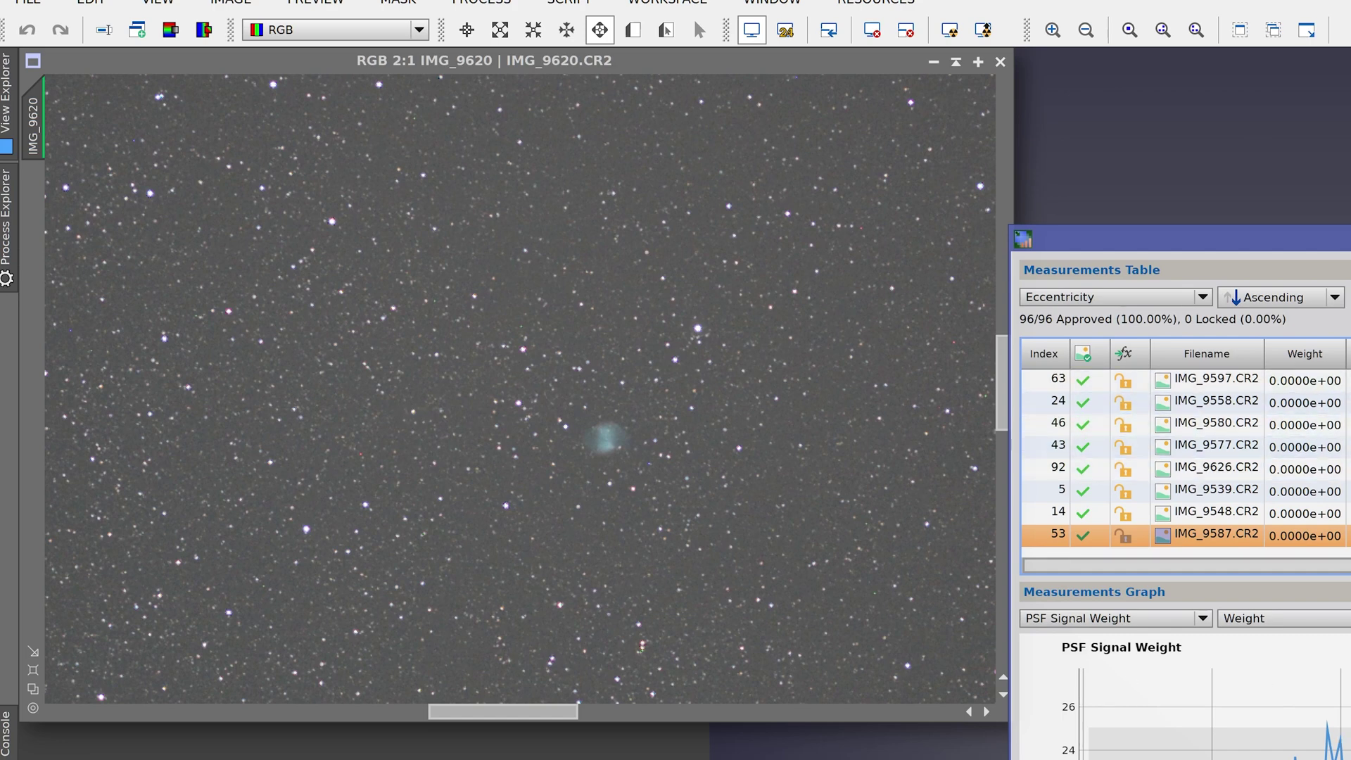
{"action": "left_click_drag", "start_coordinate": [1161, 239], "coordinate": [996, 242]}
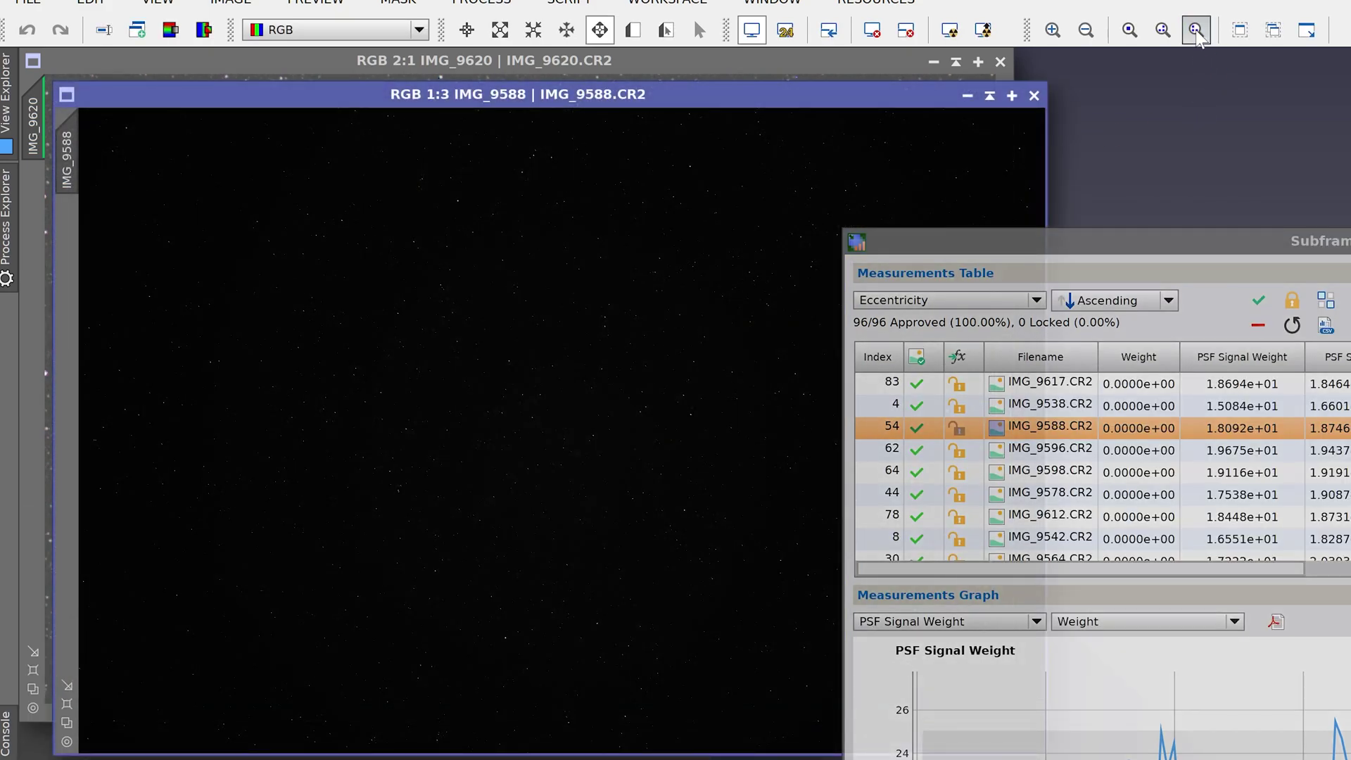
Step: Auto-stretch IMG_9588 with STF, then pan and zoom out and in to inspect its stars and nebula
{"action": "left_click", "coordinate": [1196, 31]}
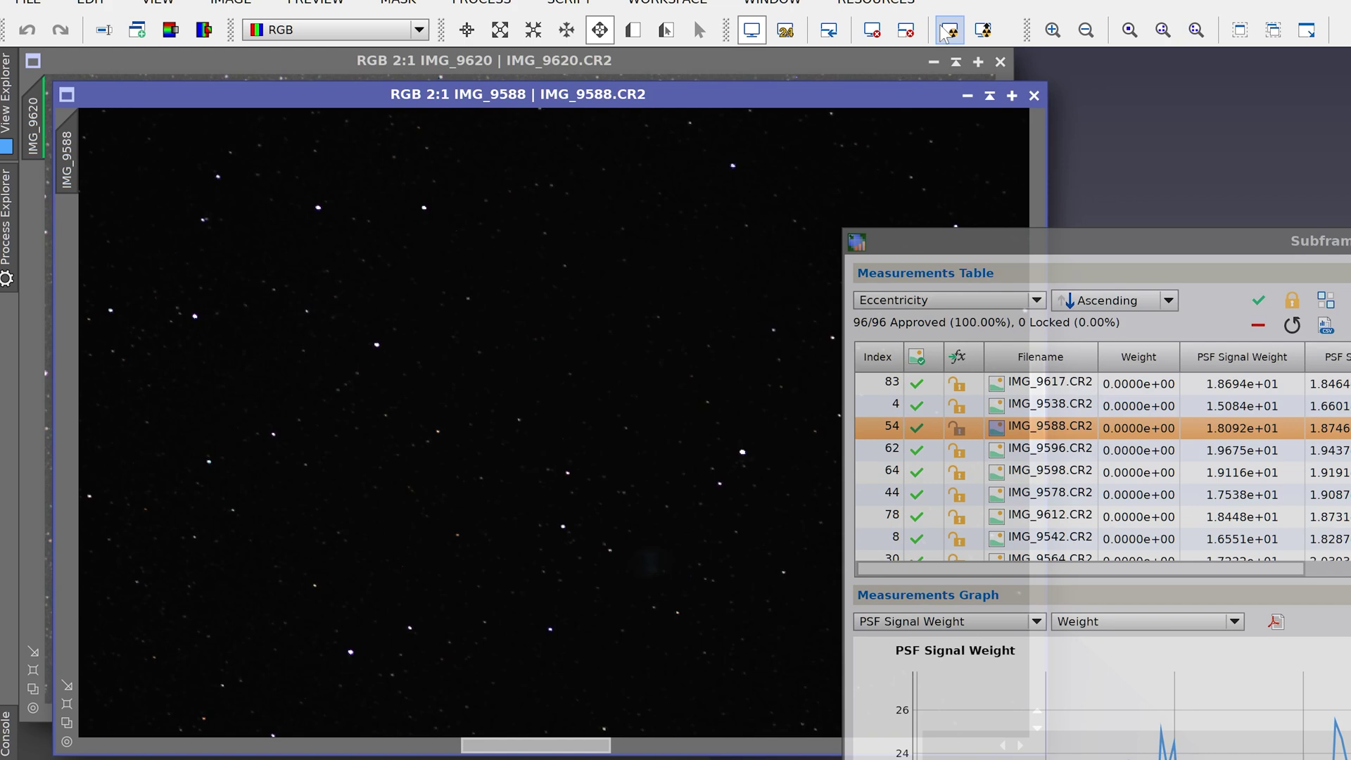
{"action": "left_click", "coordinate": [949, 29]}
{"action": "left_click_drag", "start_coordinate": [1090, 246], "coordinate": [1289, 255]}
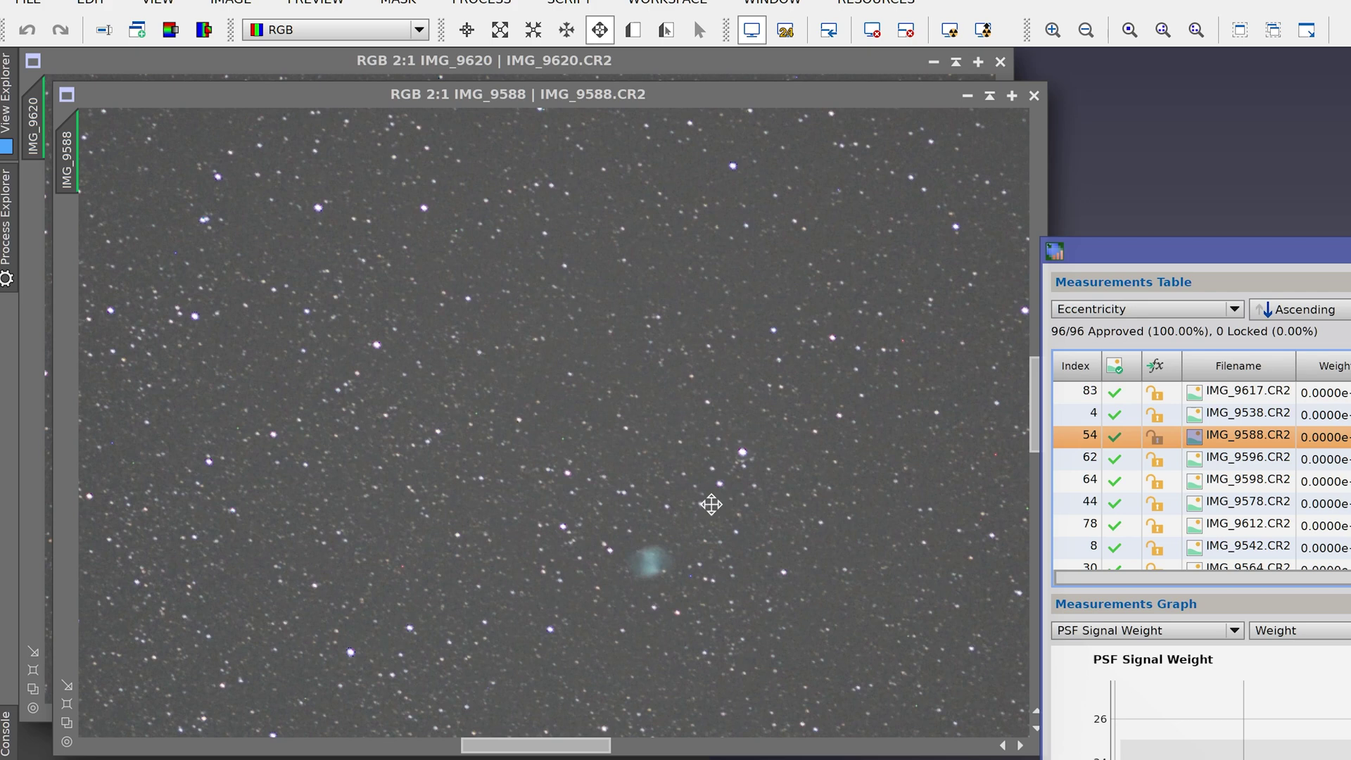
{"action": "left_click_drag", "start_coordinate": [694, 561], "coordinate": [612, 522]}
{"action": "left_click", "coordinate": [1130, 30]}
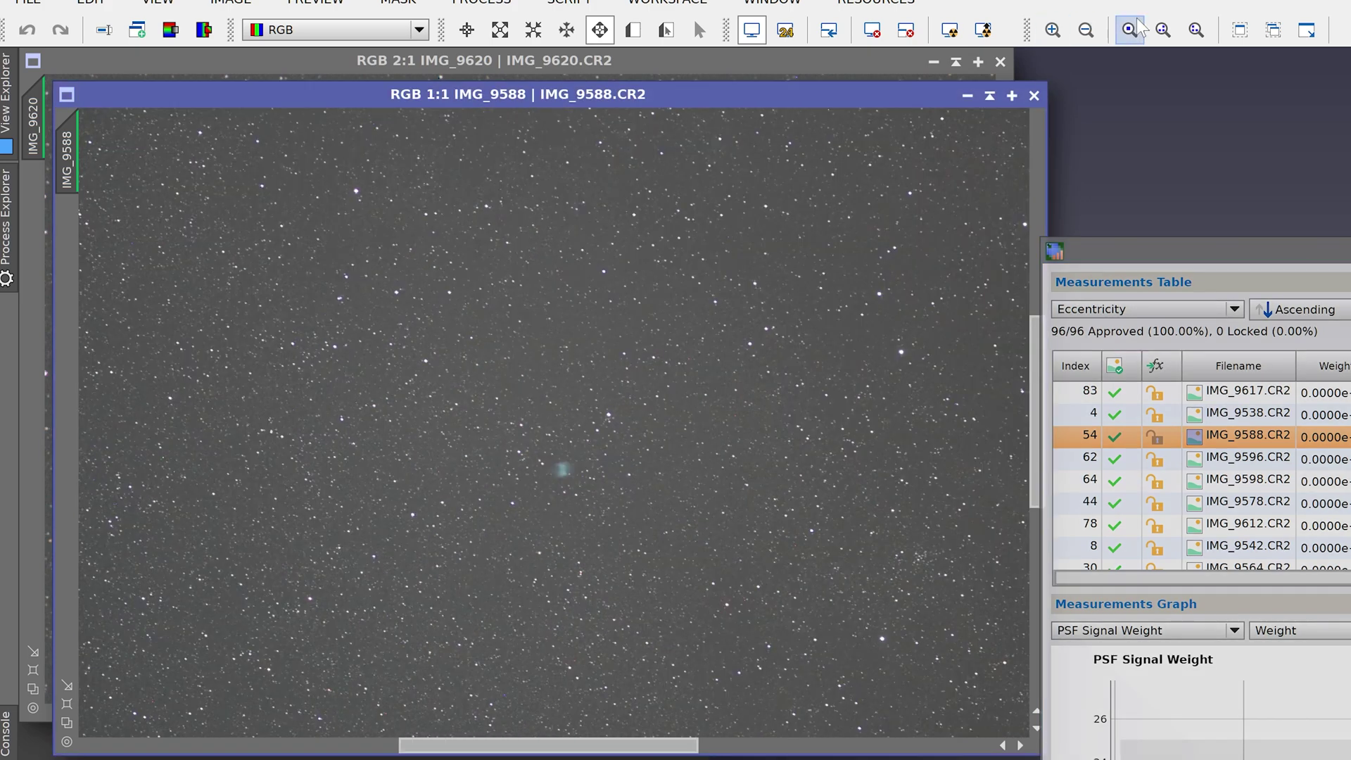
{"action": "left_click_drag", "start_coordinate": [615, 549], "coordinate": [687, 577]}
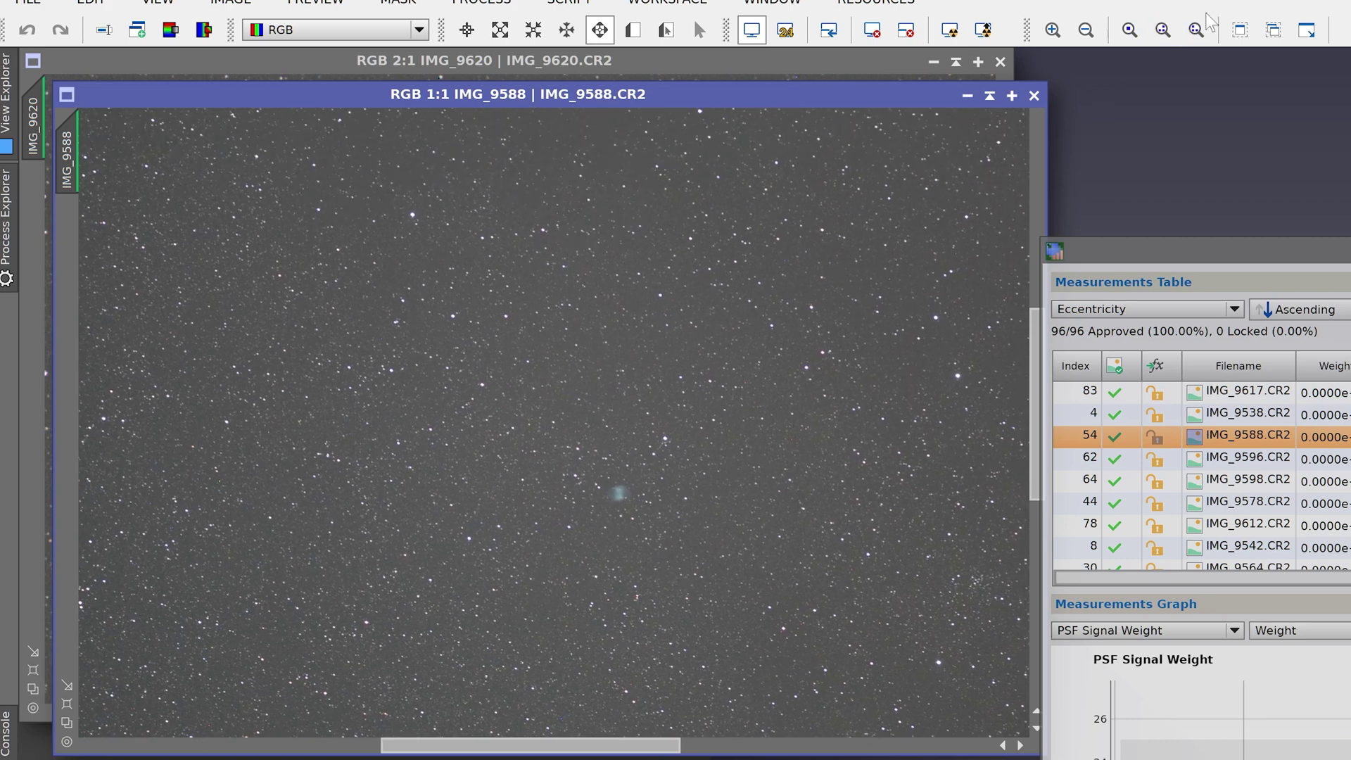
{"action": "left_click", "coordinate": [1196, 29]}
{"action": "left_click_drag", "start_coordinate": [702, 558], "coordinate": [700, 513]}
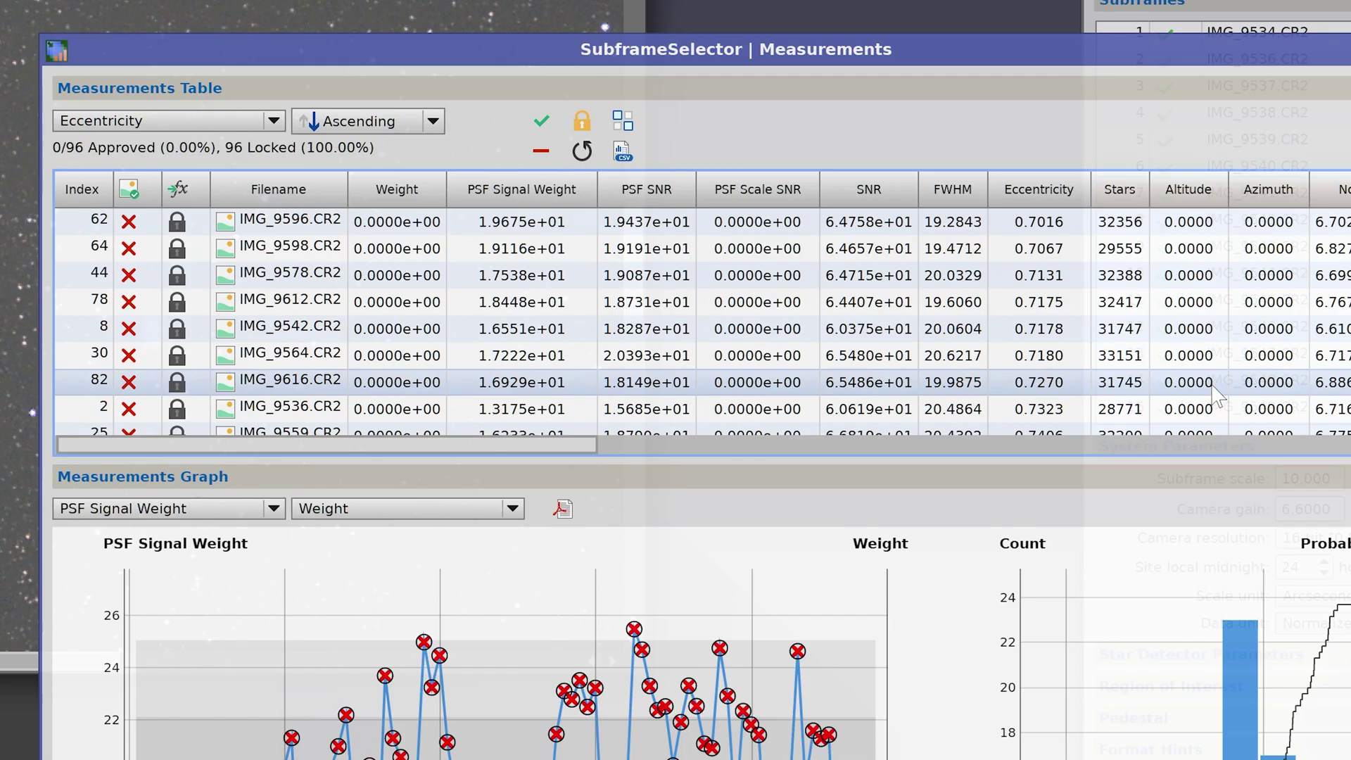
Step: Leave 69 of 96 subframes approved, move the Measurements window aside, and launch Stellarium
{"action": "scroll", "coordinate": [1102, 282], "scroll_direction": "down", "scroll_amount": 2}
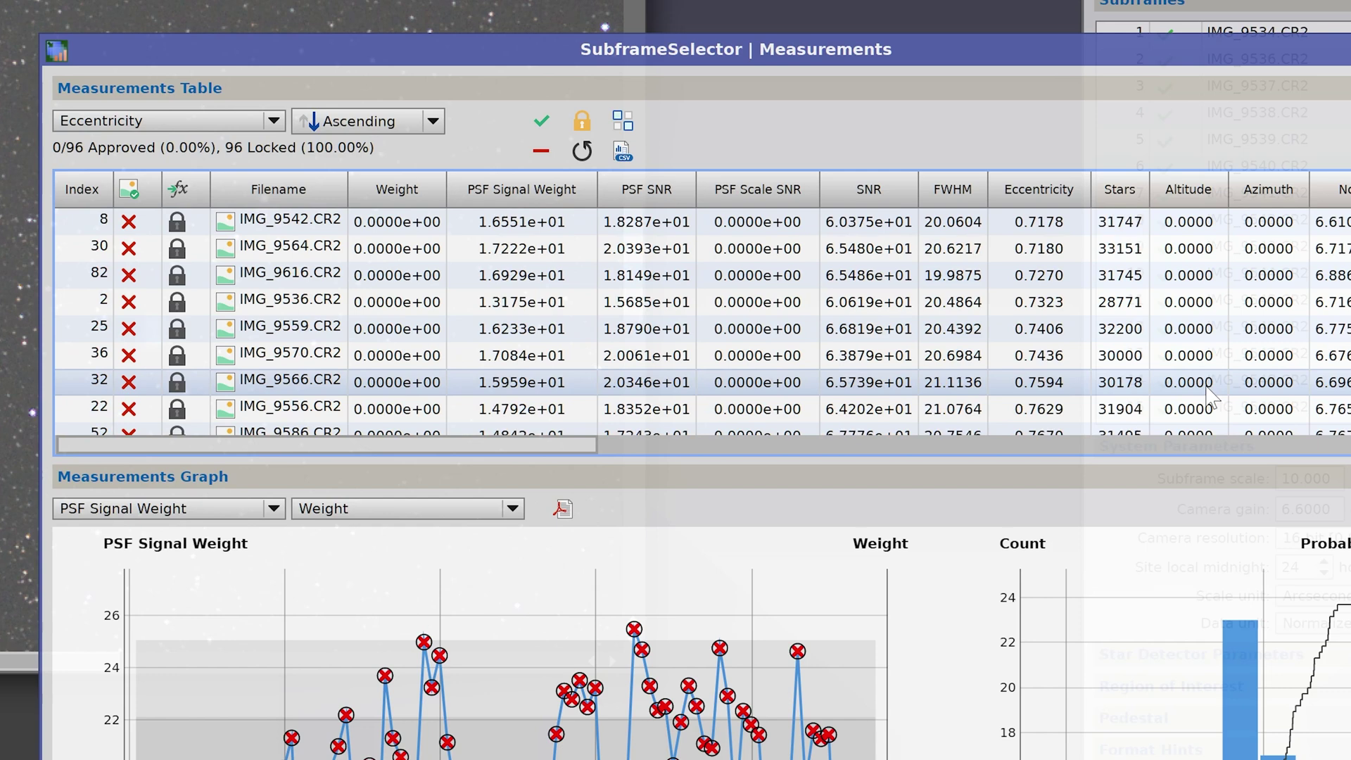
{"action": "scroll", "coordinate": [1101, 281], "scroll_direction": "up", "scroll_amount": 2}
{"action": "scroll", "coordinate": [1101, 281], "scroll_direction": "up", "scroll_amount": 5}
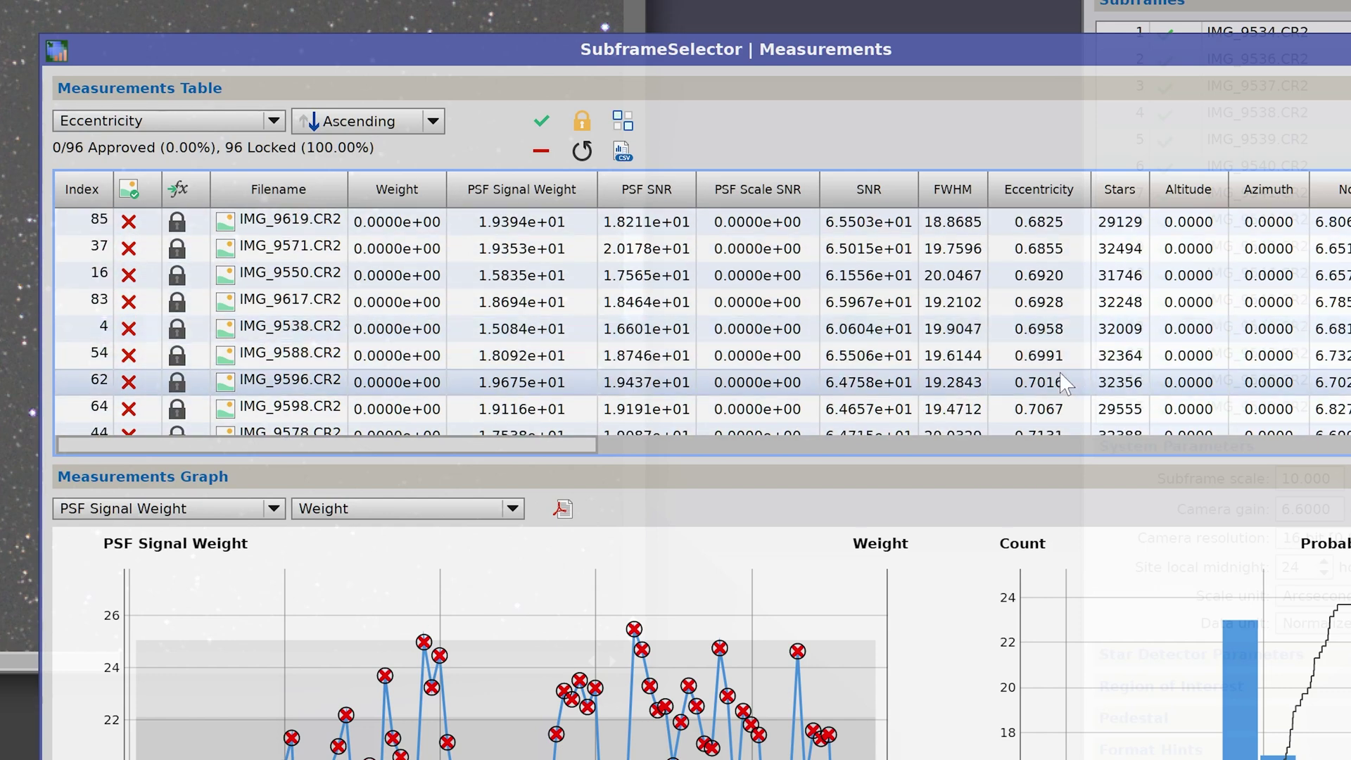
{"action": "left_click", "coordinate": [1079, 358]}
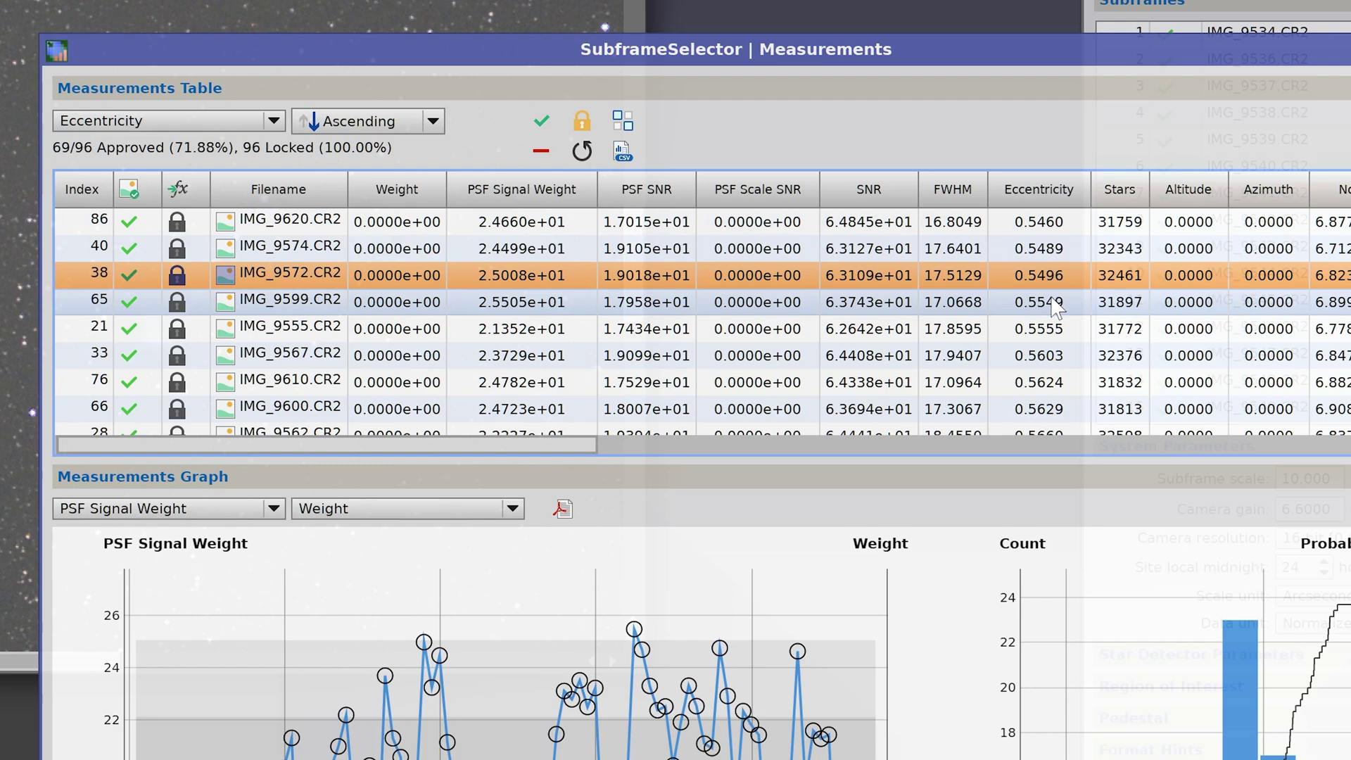
{"action": "left_click_drag", "start_coordinate": [411, 54], "coordinate": [811, 54]}
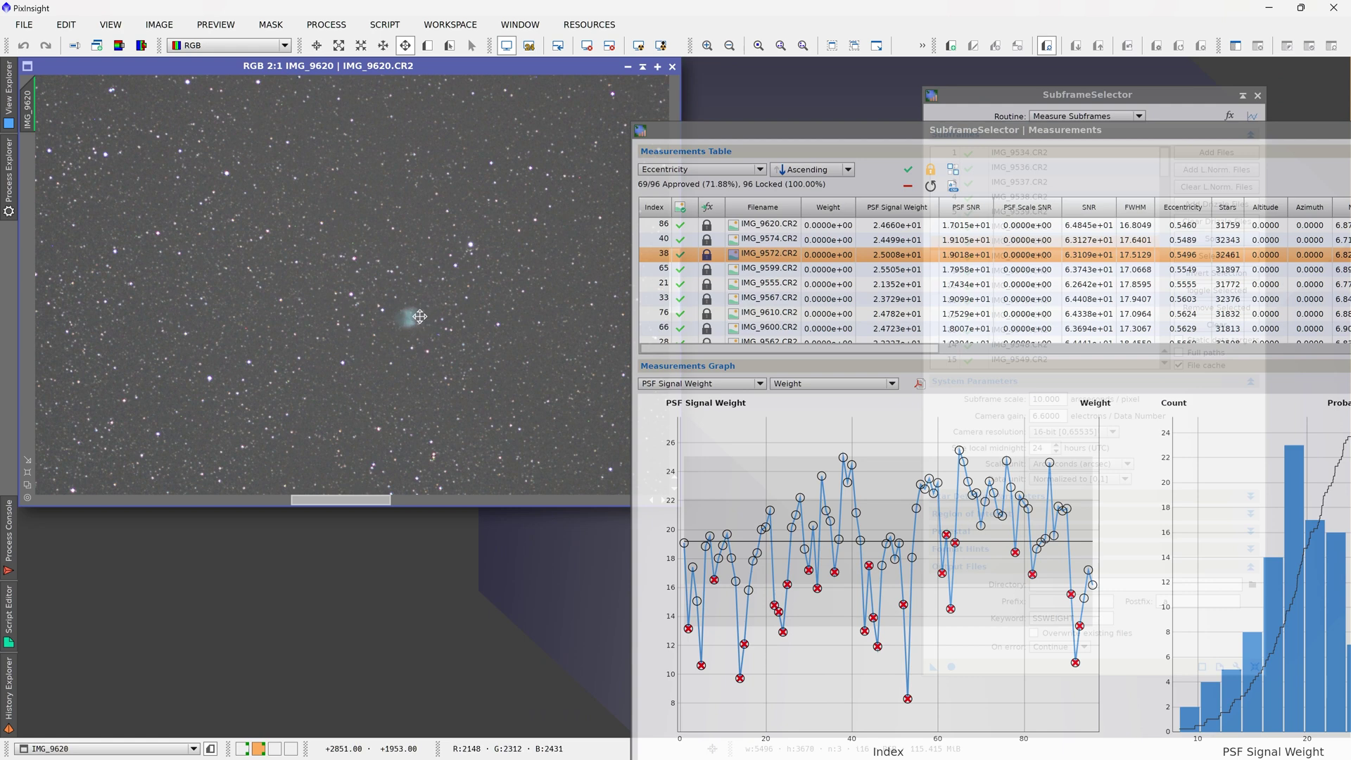
{"action": "left_click", "coordinate": [528, 754]}
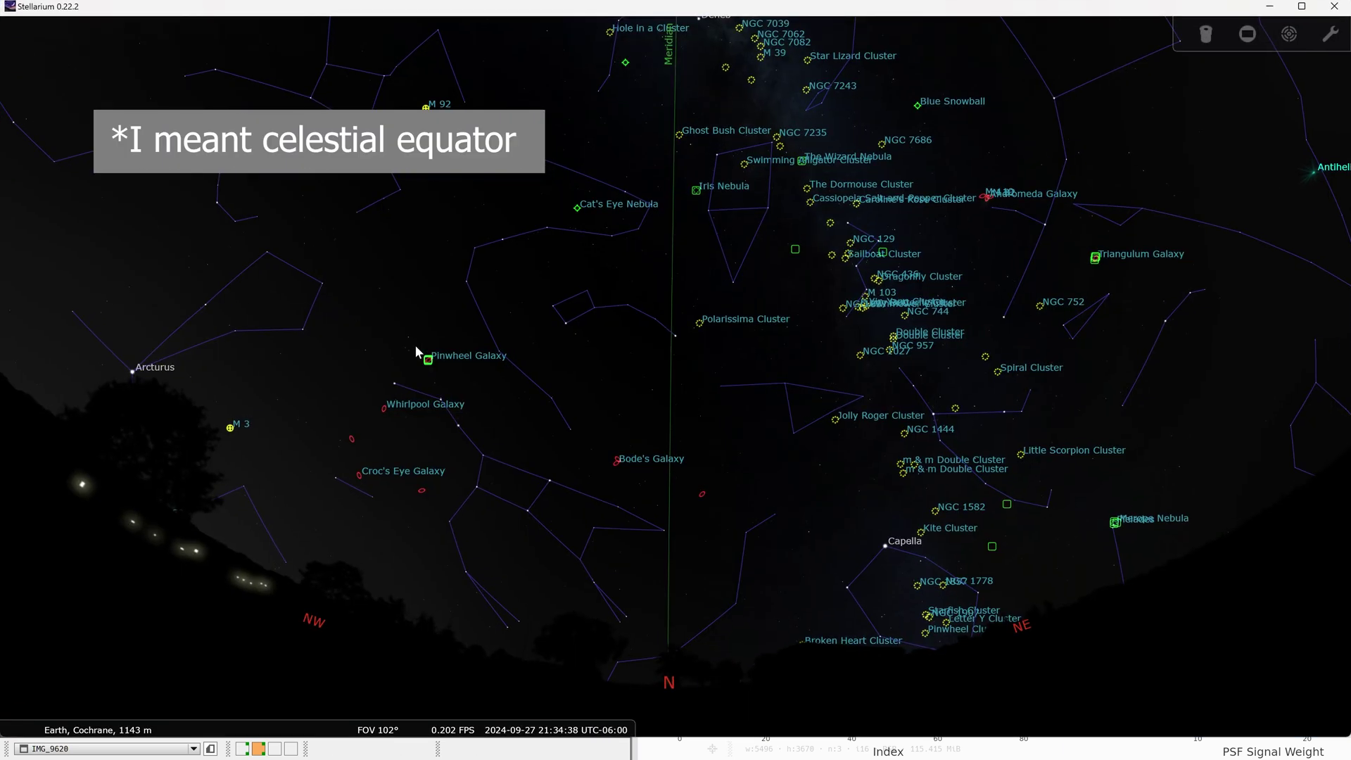
Step: Turn the sky to face south, select the Dumbbell Nebula (M 27), and show the equatorial grid
{"action": "left_click_drag", "start_coordinate": [543, 410], "coordinate": [561, 413]}
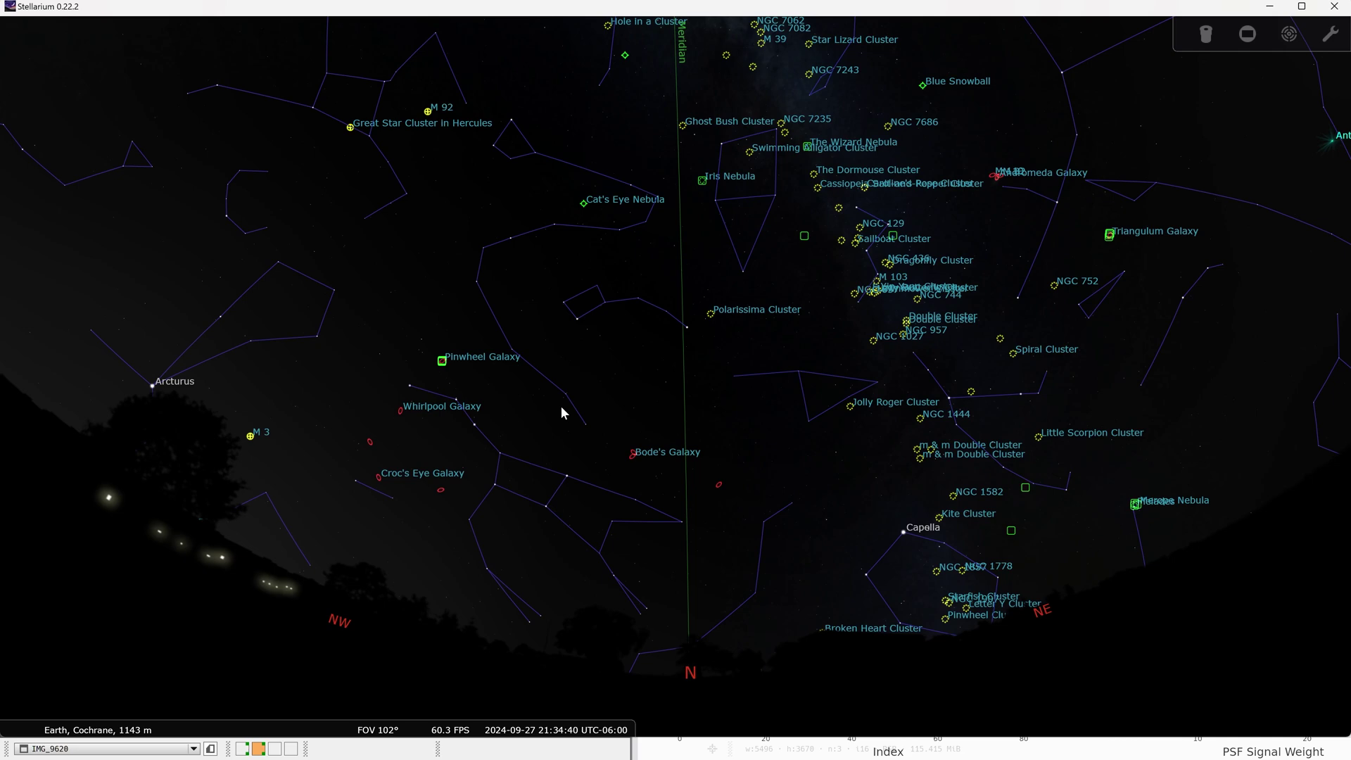
{"action": "left_click_drag", "start_coordinate": [327, 324], "coordinate": [581, 492]}
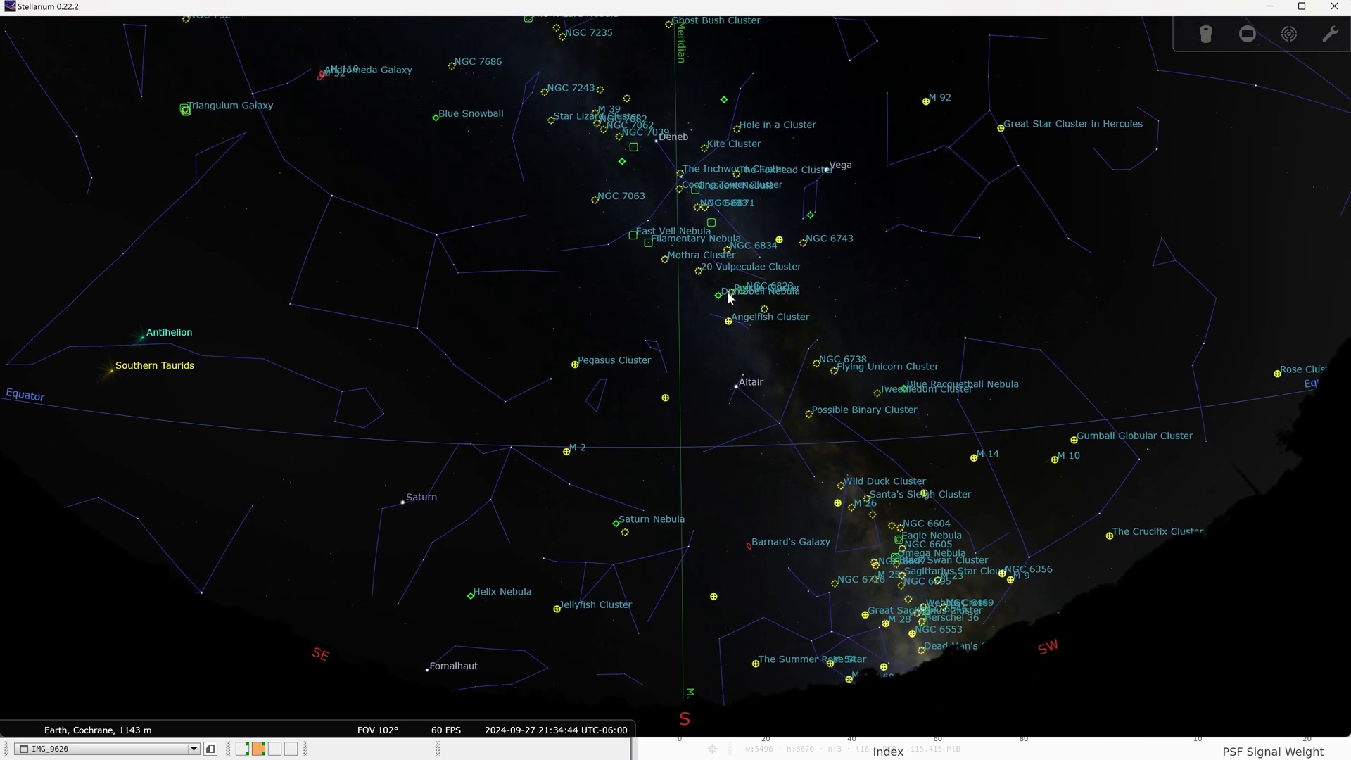
{"action": "left_click", "coordinate": [721, 294]}
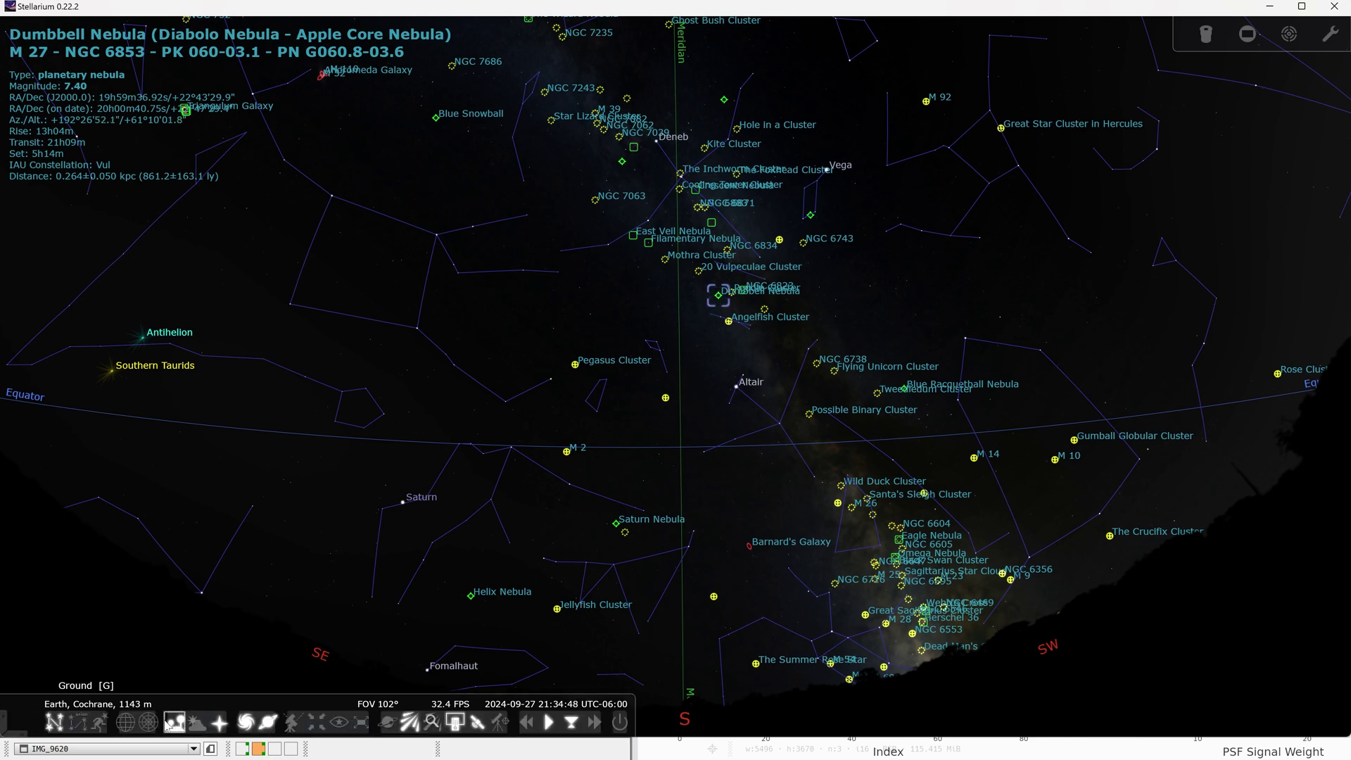
{"action": "left_click", "coordinate": [124, 722]}
Step: Zoom and pan toward Andromeda, back to M 27, then toward the north celestial pole
{"action": "scroll", "coordinate": [492, 454], "scroll_direction": "down", "scroll_amount": 5}
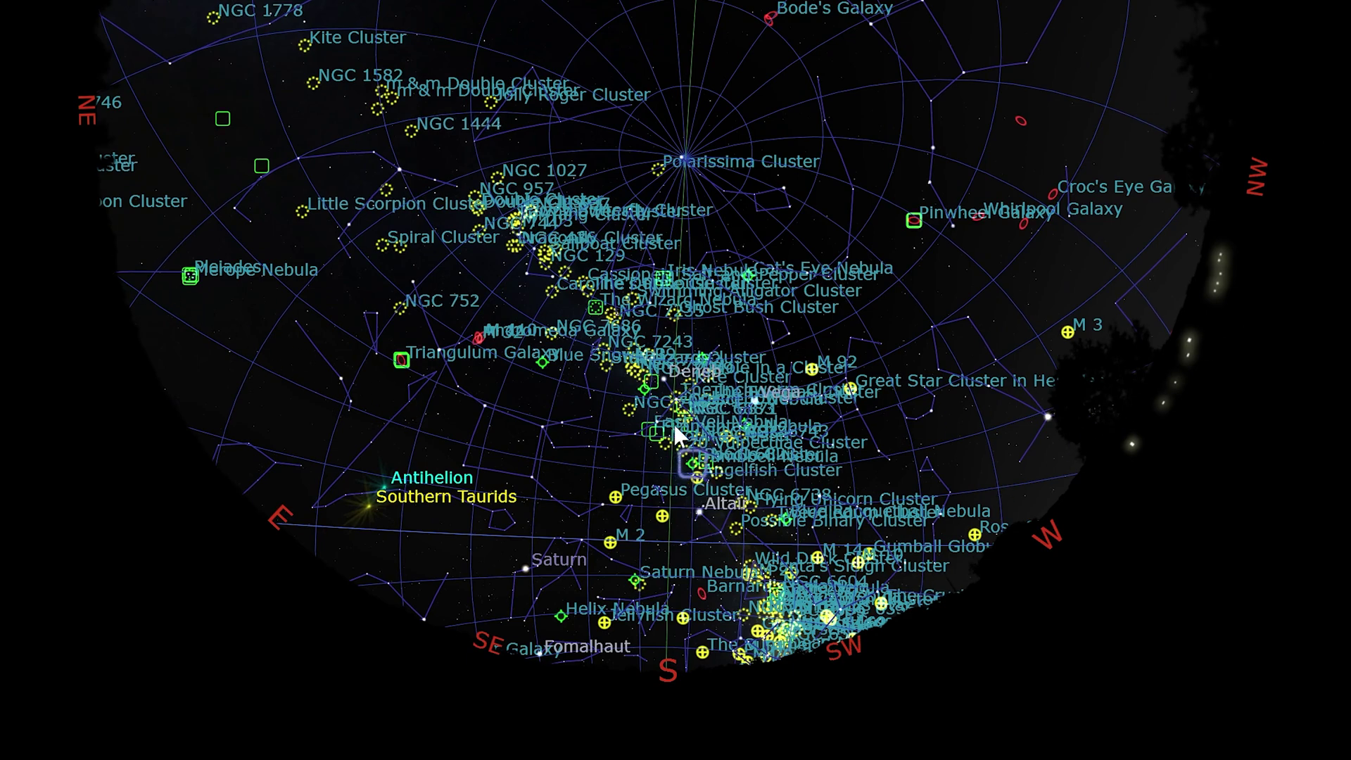
{"action": "scroll", "coordinate": [701, 436], "scroll_direction": "up", "scroll_amount": 5}
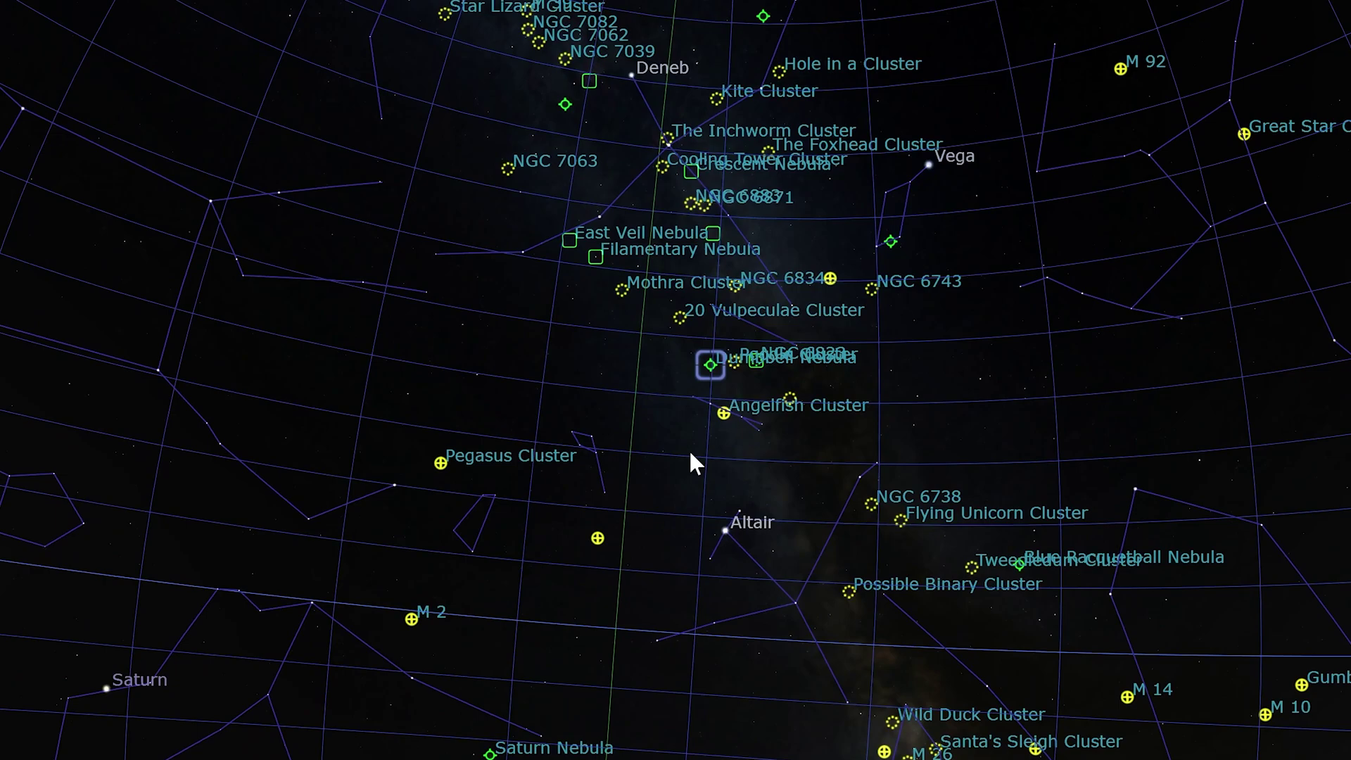
{"action": "key", "text": "Left"}
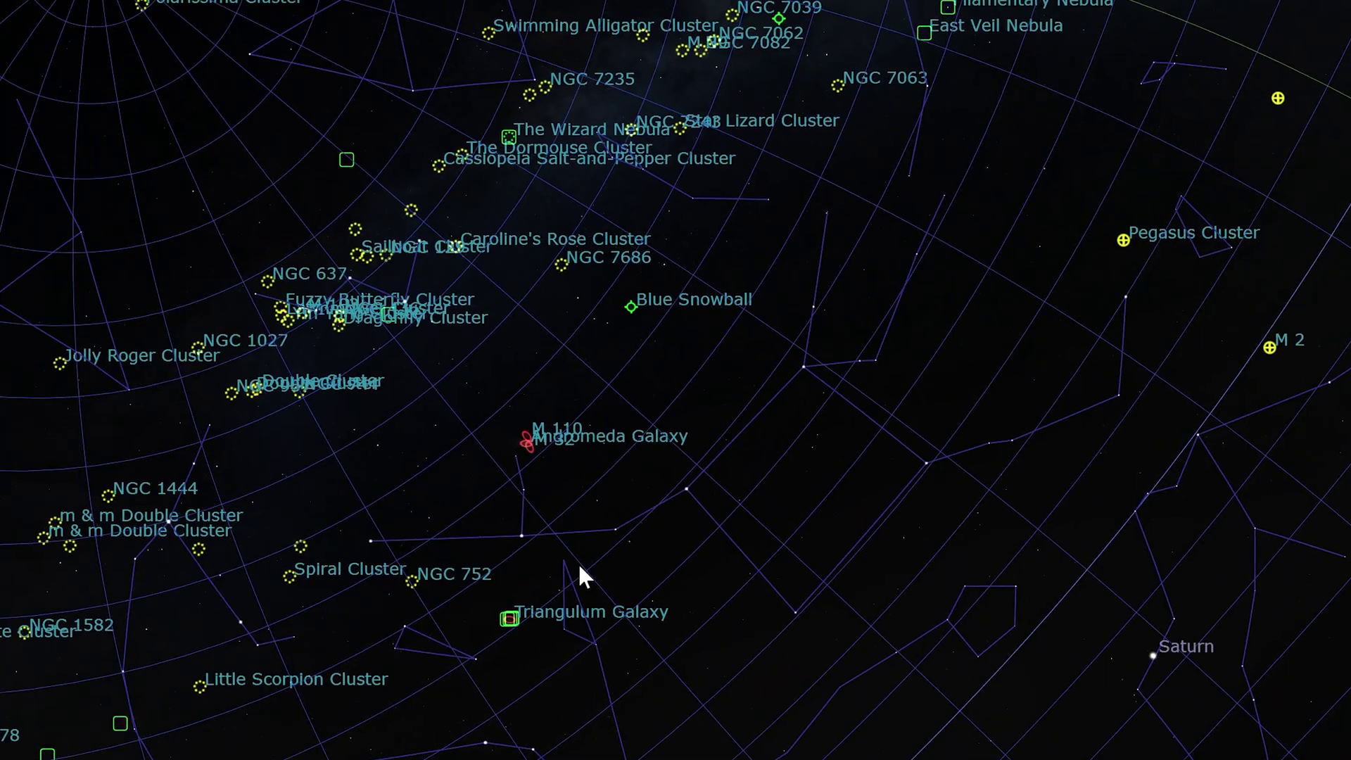
{"action": "key", "text": "space"}
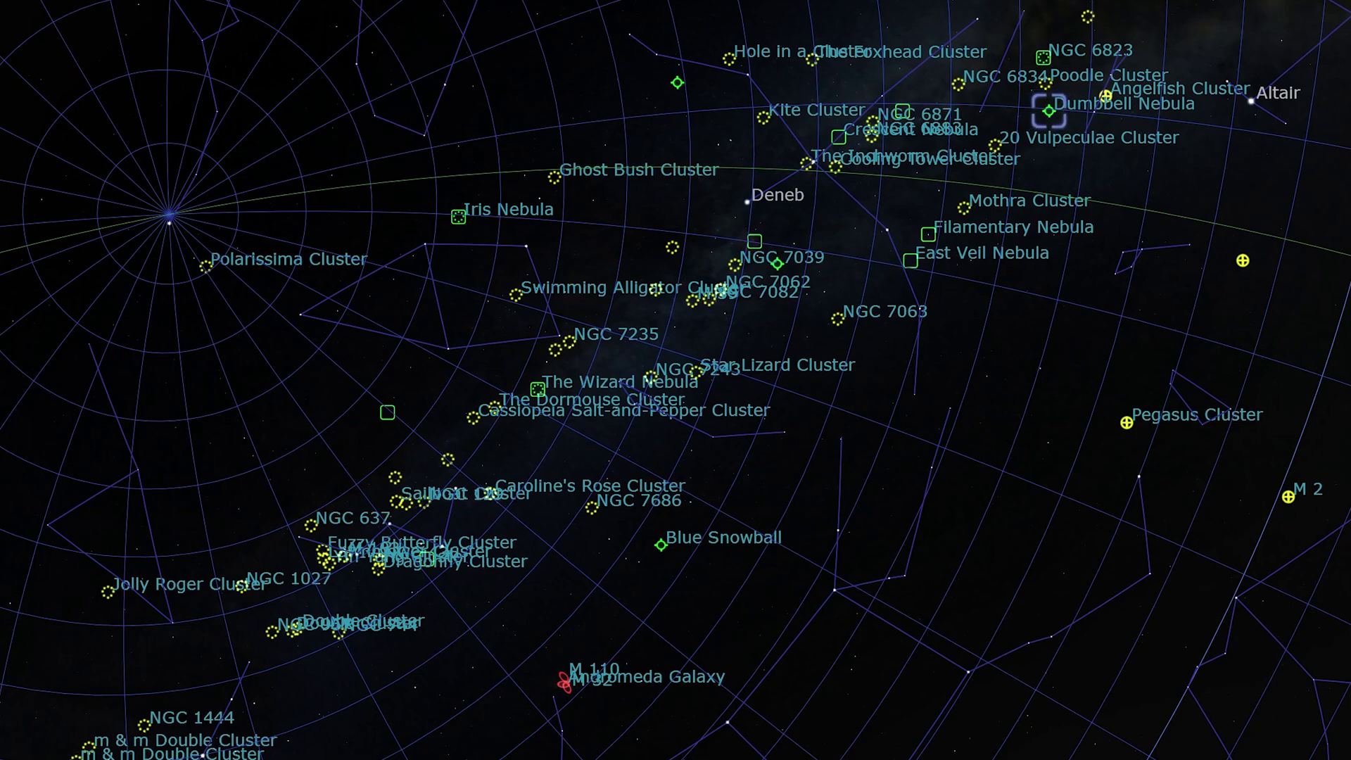
{"action": "key", "text": "Down"}
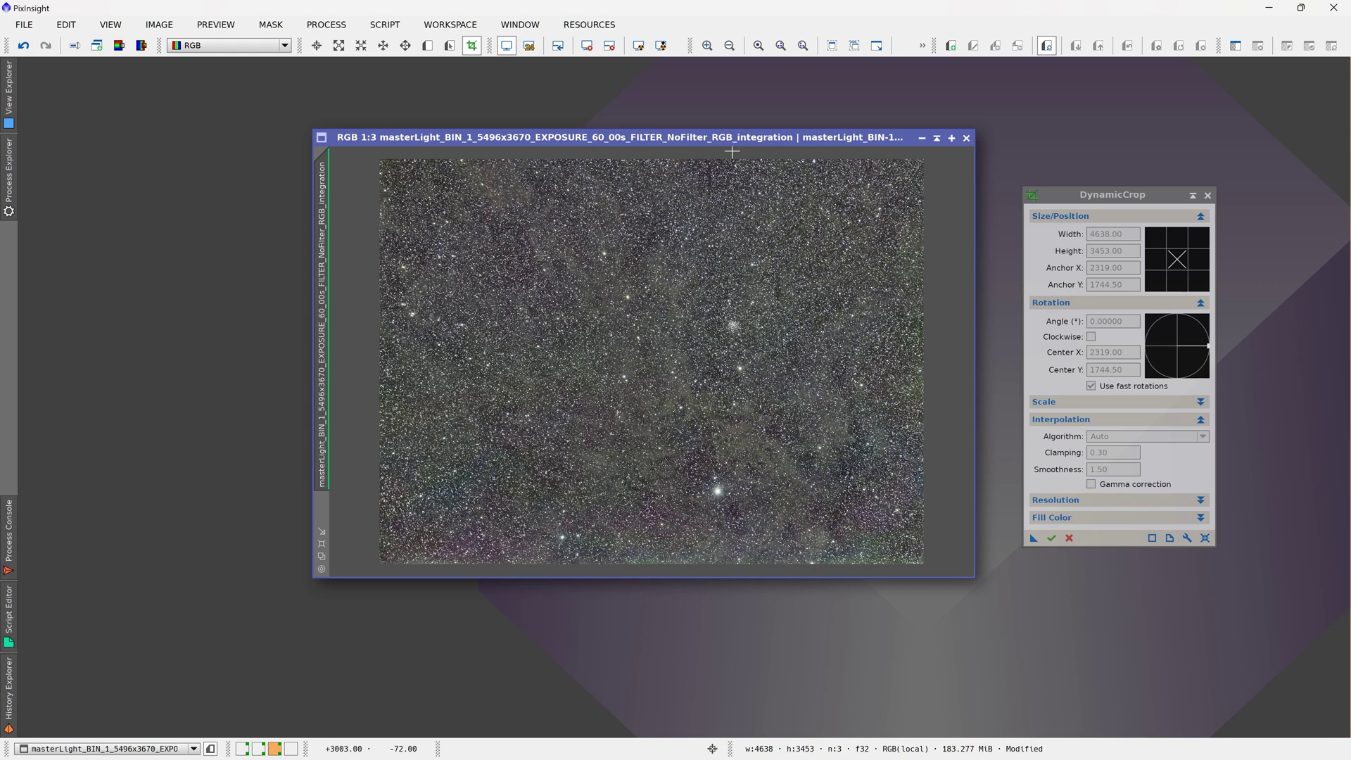
Step: Reposition the cropped 4638×3453 master light window in the workspace
{"action": "left_click_drag", "start_coordinate": [741, 145], "coordinate": [754, 161]}
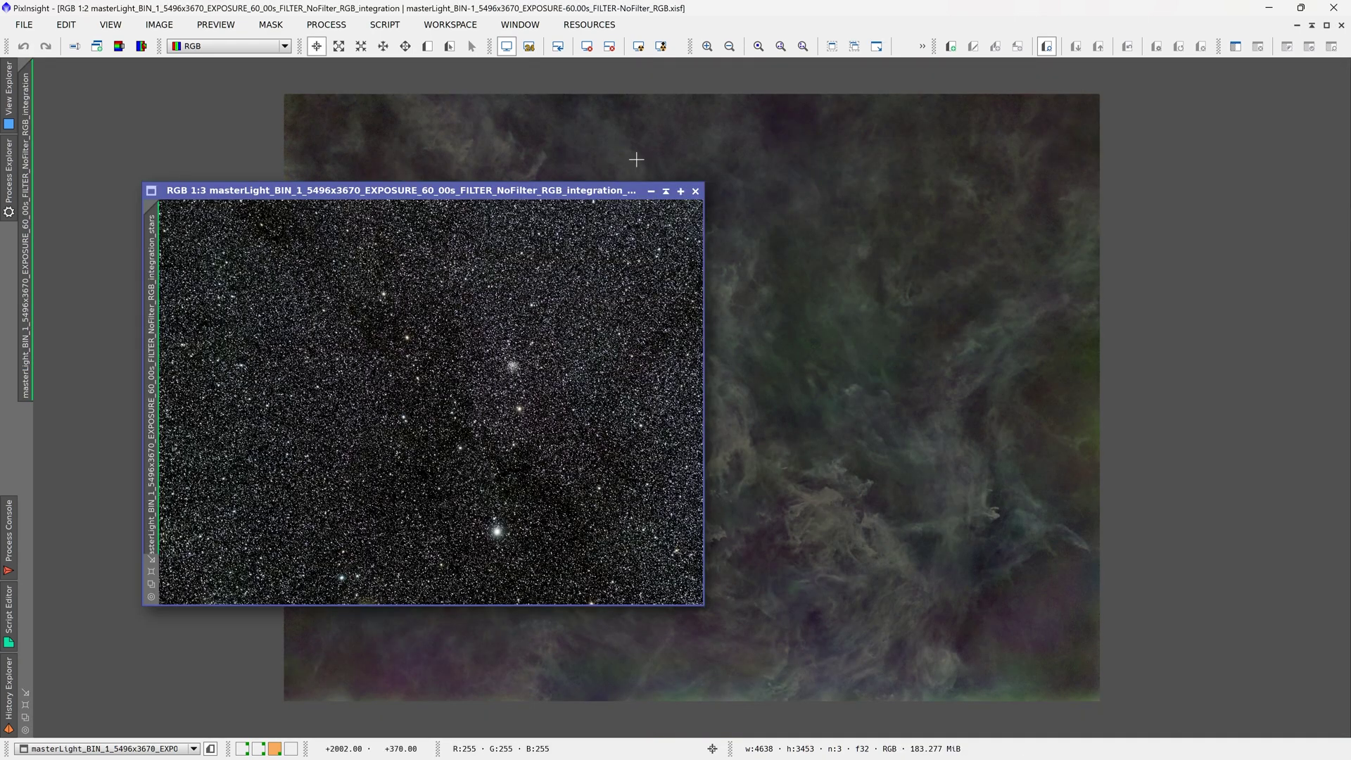
Step: Iconise the _stars image and park its icon at the workspace's right edge
{"action": "left_click", "coordinate": [651, 190]}
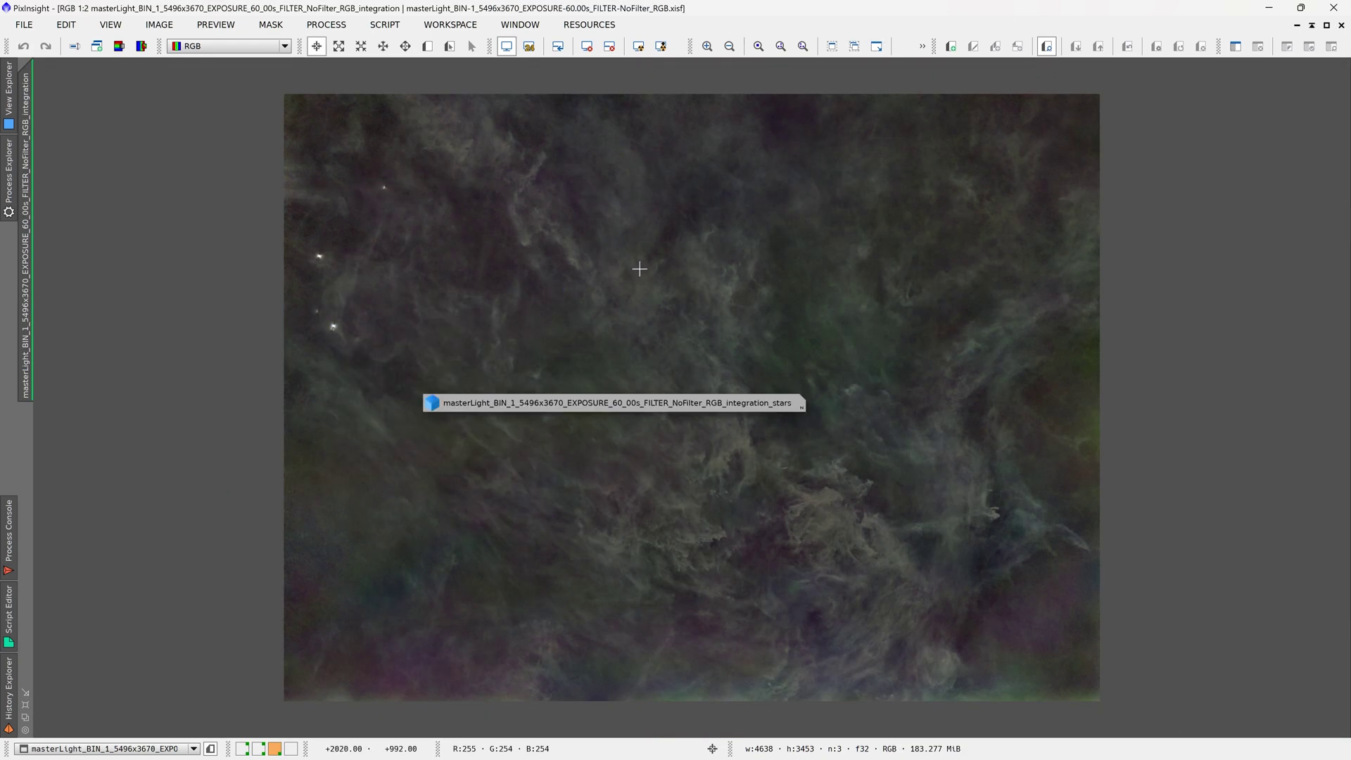
{"action": "left_click_drag", "start_coordinate": [571, 410], "coordinate": [1207, 450]}
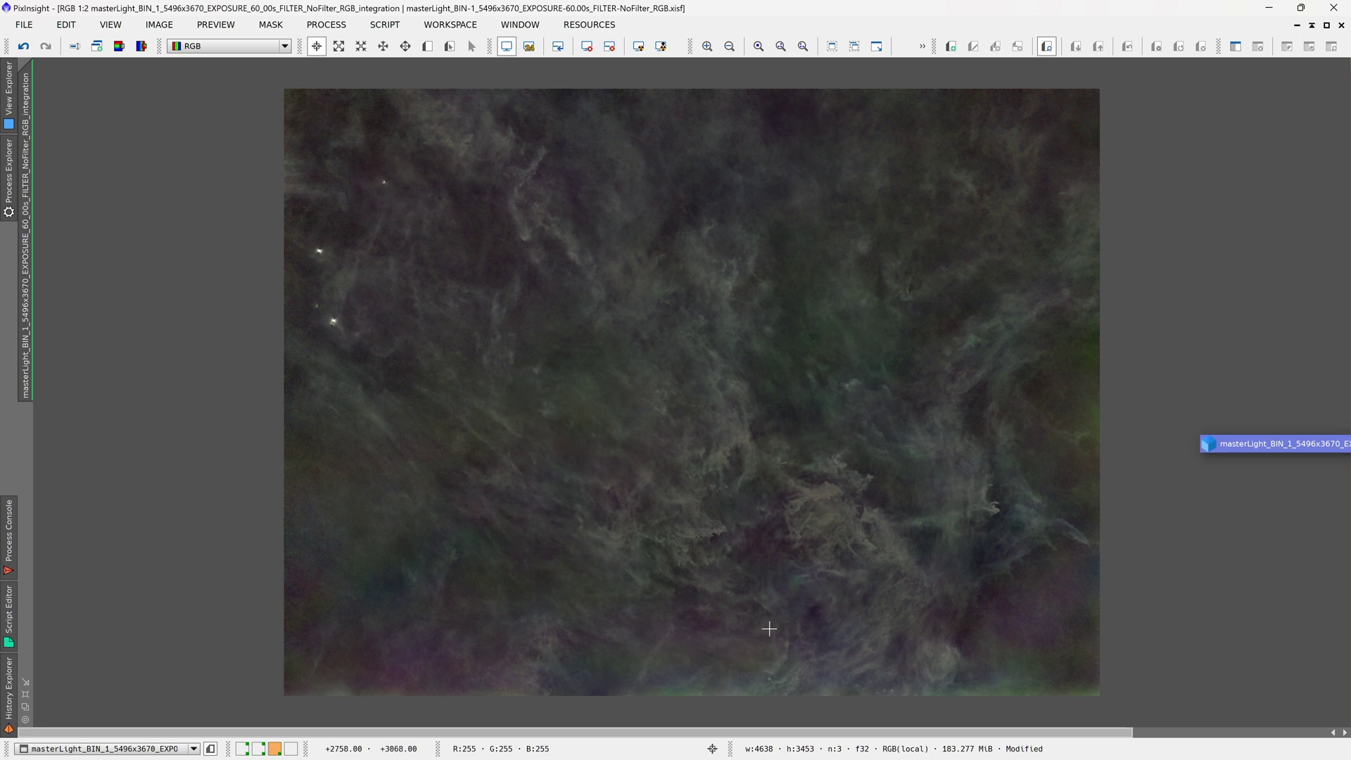
{"action": "scroll", "coordinate": [799, 599], "scroll_direction": "down", "scroll_amount": 1}
{"action": "scroll", "coordinate": [730, 529], "scroll_direction": "up", "scroll_amount": 1}
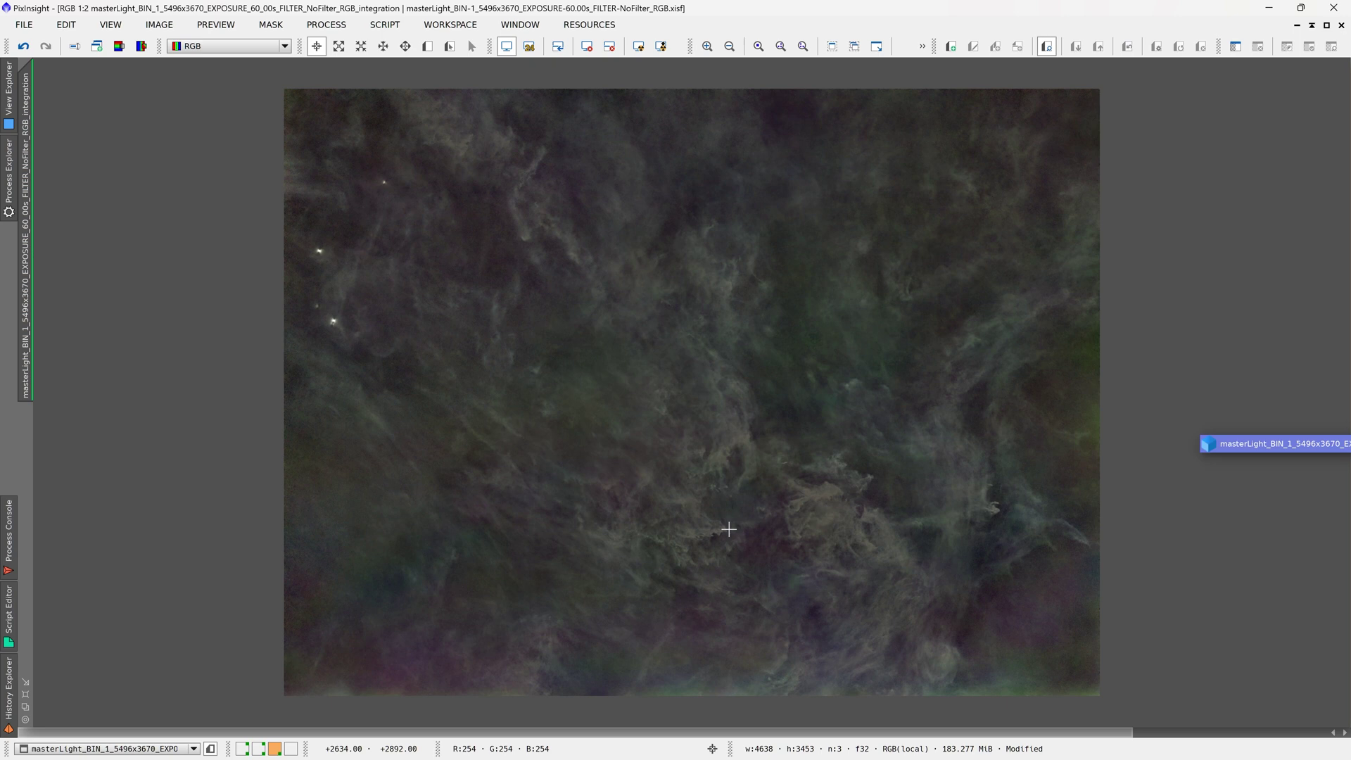